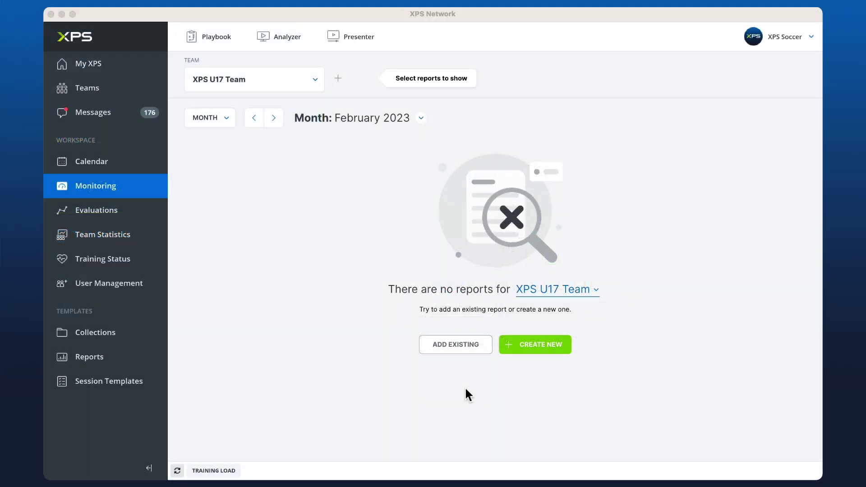
# - From Monitoring's CREATE NEW menu, create a new athlete report for the XPS U17 Team
pyautogui.click(466, 389)
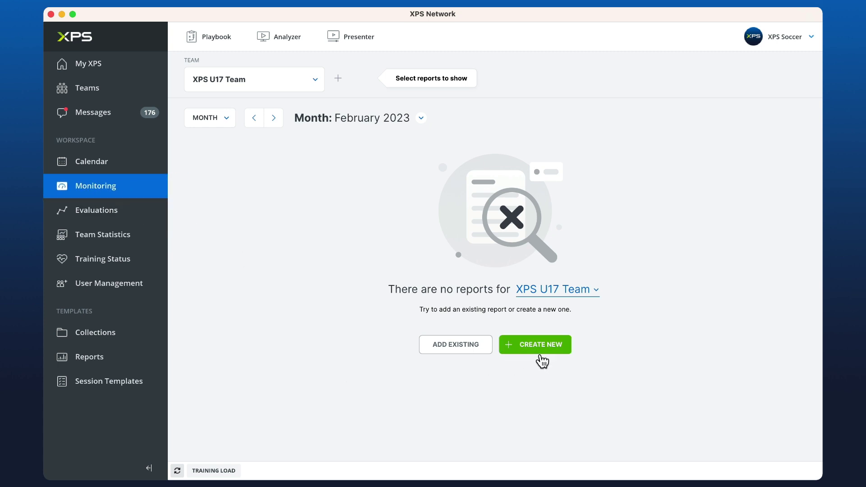
pyautogui.click(554, 374)
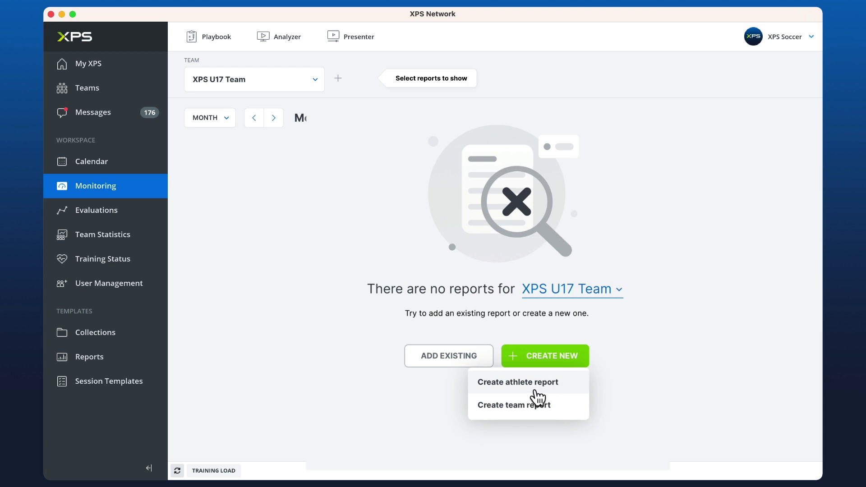
pyautogui.click(534, 390)
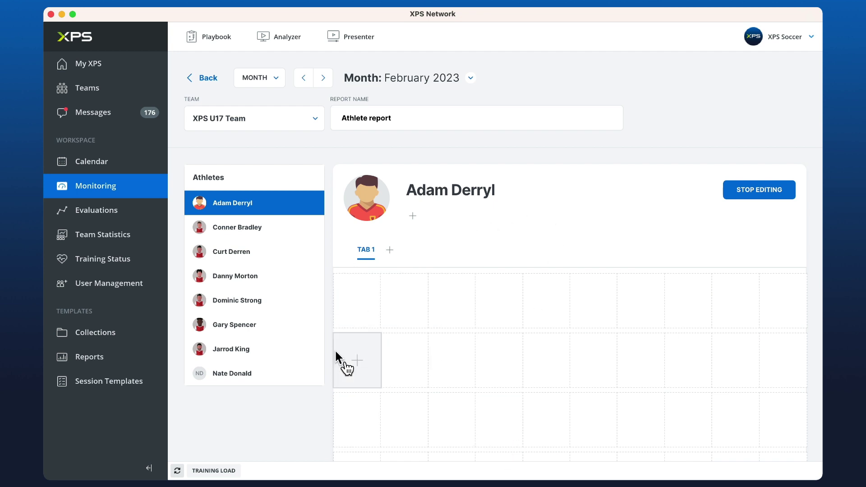
# - Dismiss the grid cell's add-widget menu, select the report name text, and open the period dropdown
pyautogui.click(367, 312)
pyautogui.moveTo(366, 310)
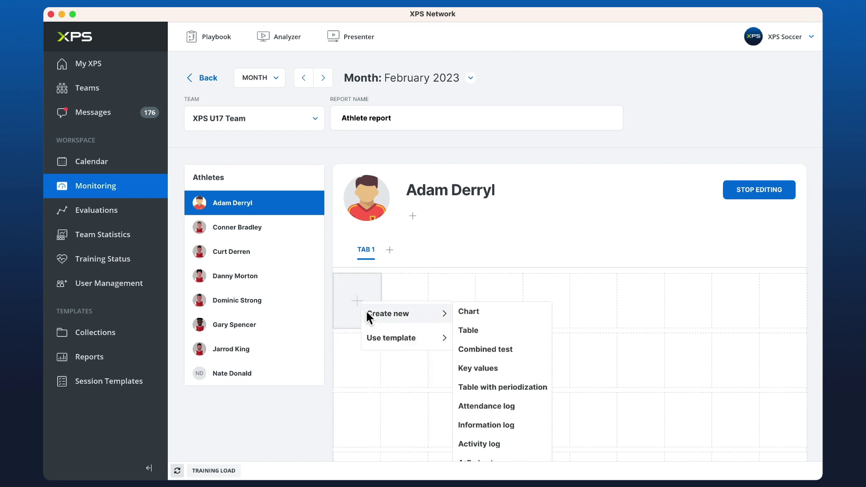
pyautogui.click(400, 203)
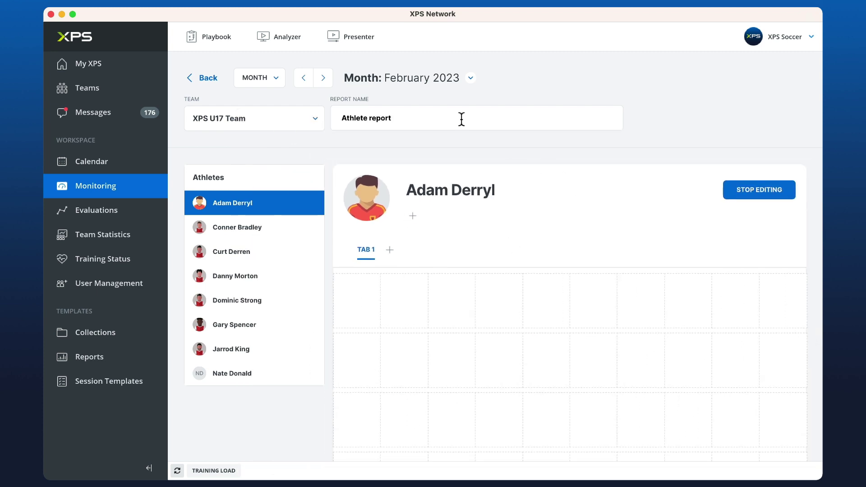
pyautogui.moveTo(429, 119); pyautogui.dragTo(355, 121)
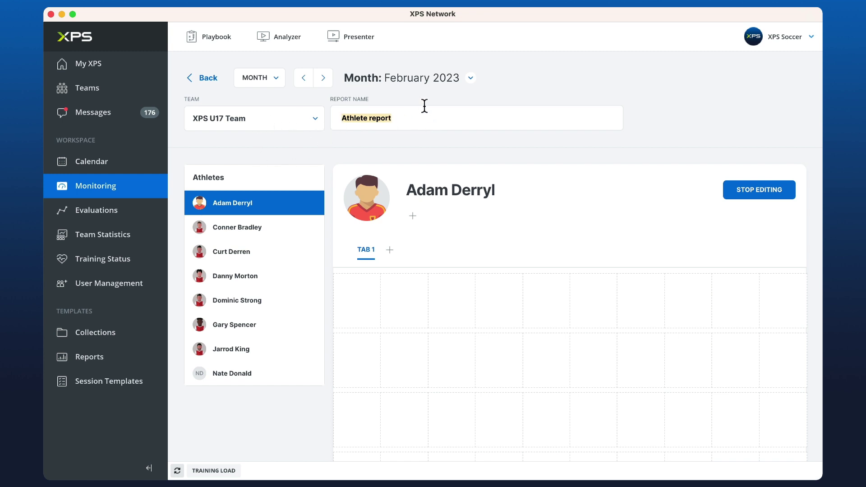
pyautogui.click(272, 80)
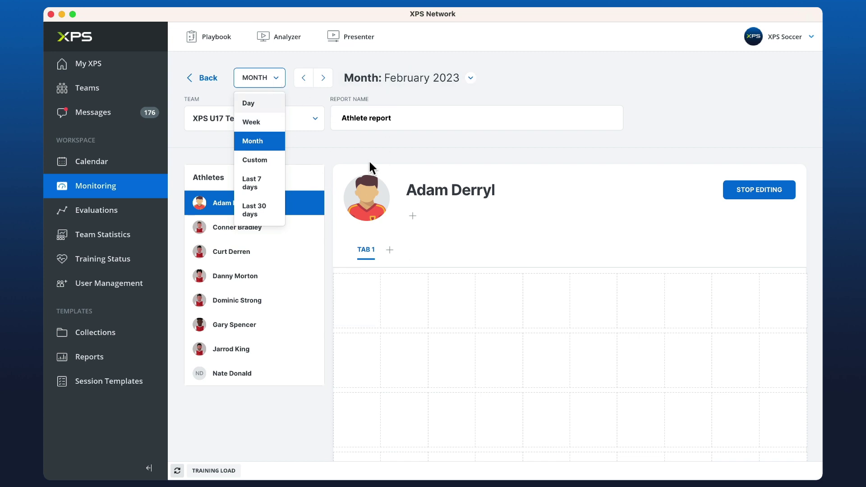
# - Try the Custom period's date picker, then set the report period back to Month
pyautogui.click(261, 161)
pyautogui.click(410, 80)
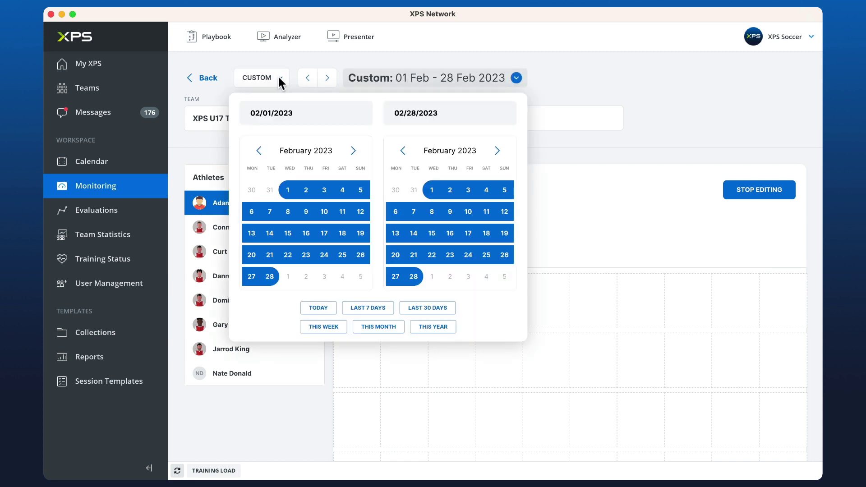
pyautogui.click(545, 78)
pyautogui.click(260, 78)
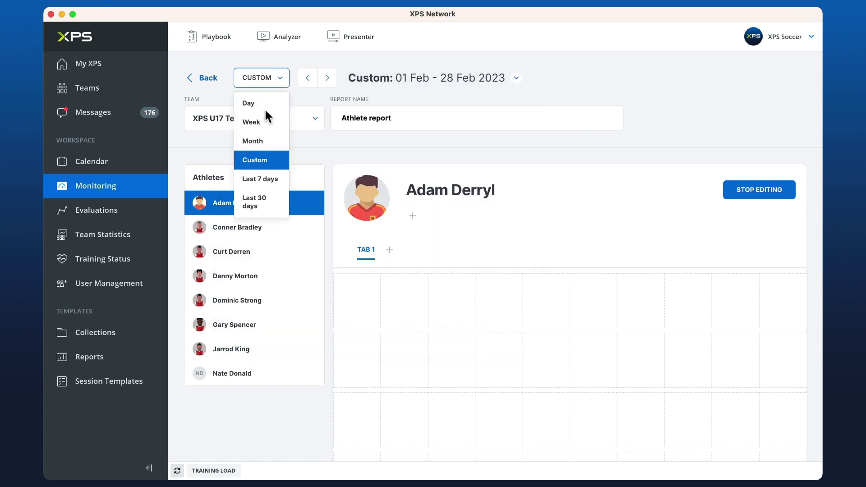
pyautogui.click(254, 139)
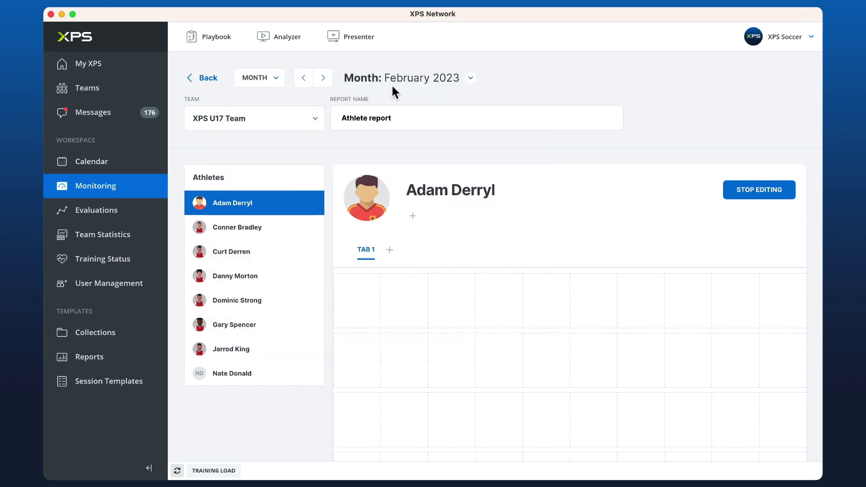
# - Stop editing to save the athlete report, then reopen it with Edit report
pyautogui.click(765, 189)
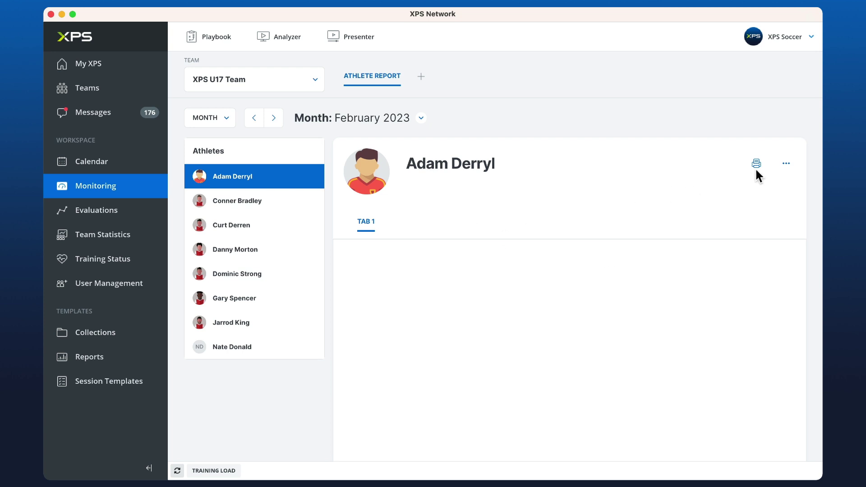
pyautogui.click(794, 169)
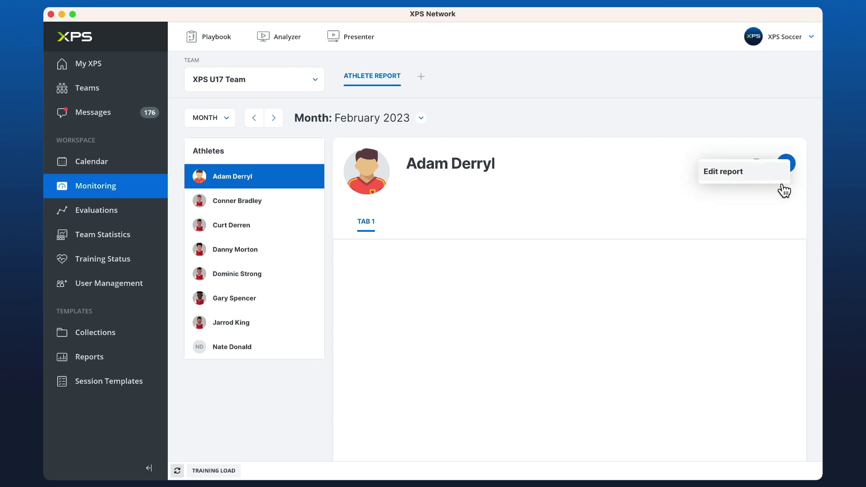
pyautogui.click(728, 173)
pyautogui.scroll(-1, 481, 188)
pyautogui.scroll(-1, 481, 188)
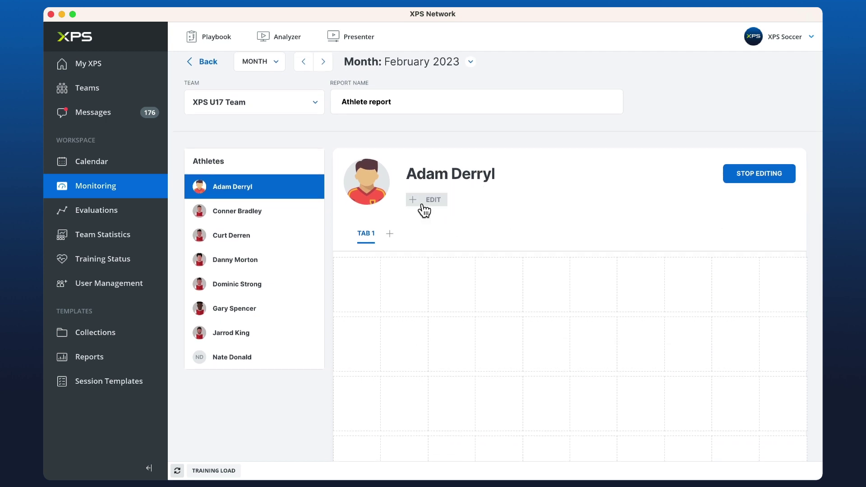
# - Add Information > Year of Birth and Information > Highlights as the athlete header's profile fields
pyautogui.click(422, 206)
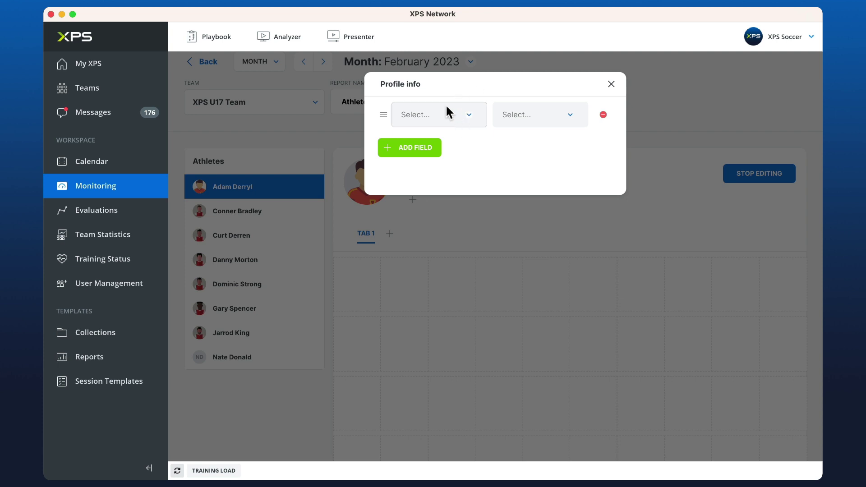
pyautogui.click(456, 116)
pyautogui.click(440, 146)
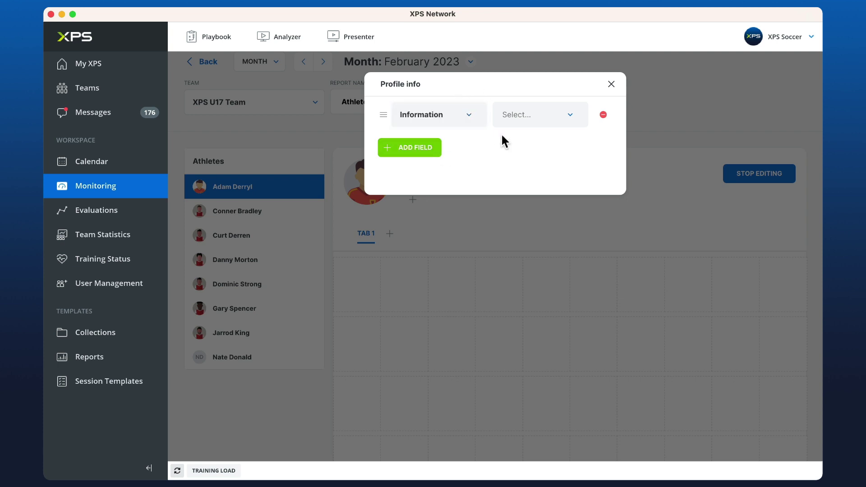
pyautogui.click(526, 118)
pyautogui.click(534, 145)
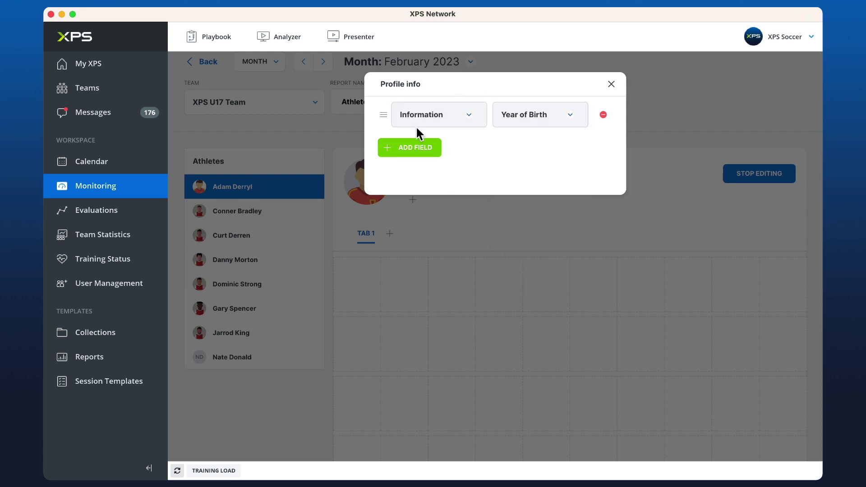
pyautogui.click(410, 153)
pyautogui.click(465, 154)
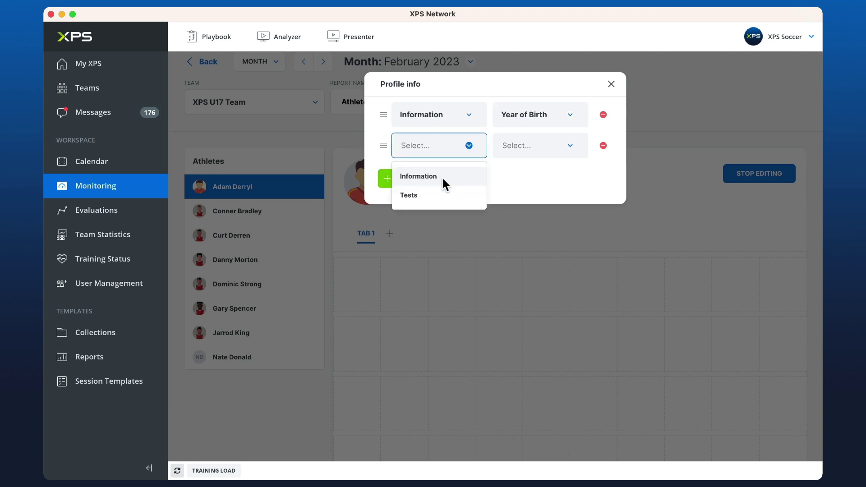
pyautogui.click(427, 176)
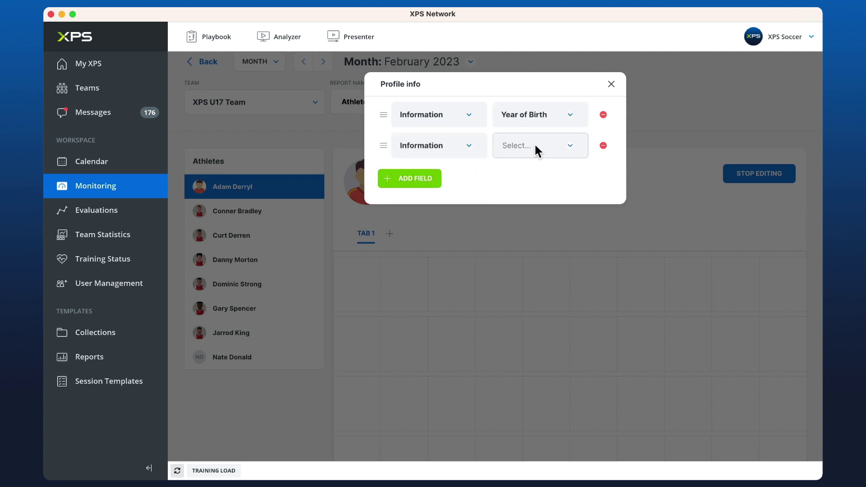
pyautogui.click(534, 145)
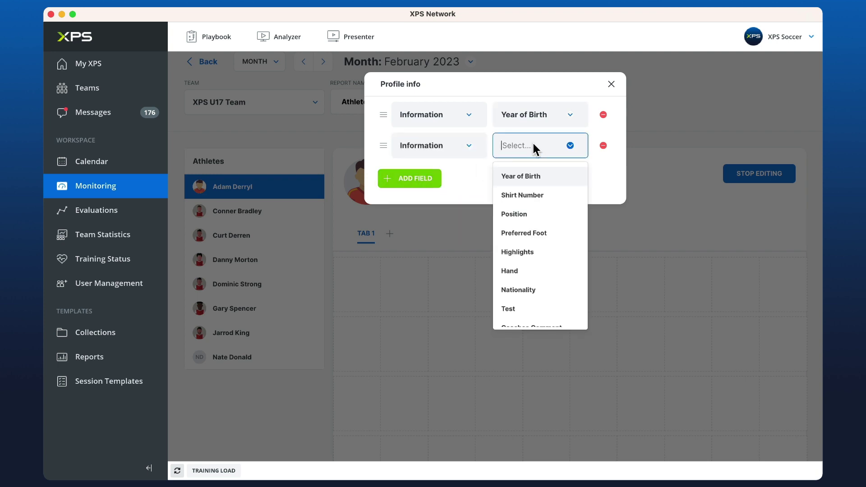
pyautogui.click(528, 252)
pyautogui.click(611, 85)
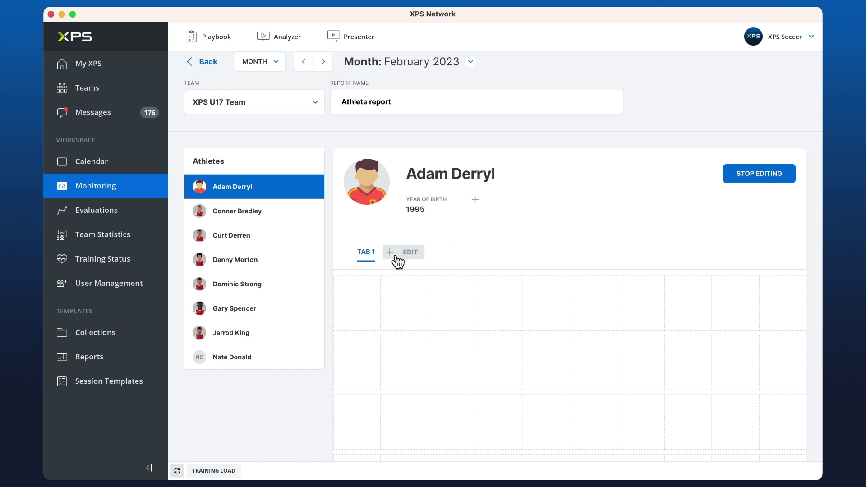
# - Create a key values widget titled 'Attendance Report' showing Attendance > Total Practices
pyautogui.moveTo(396, 256)
pyautogui.scroll(-1, 525, 163)
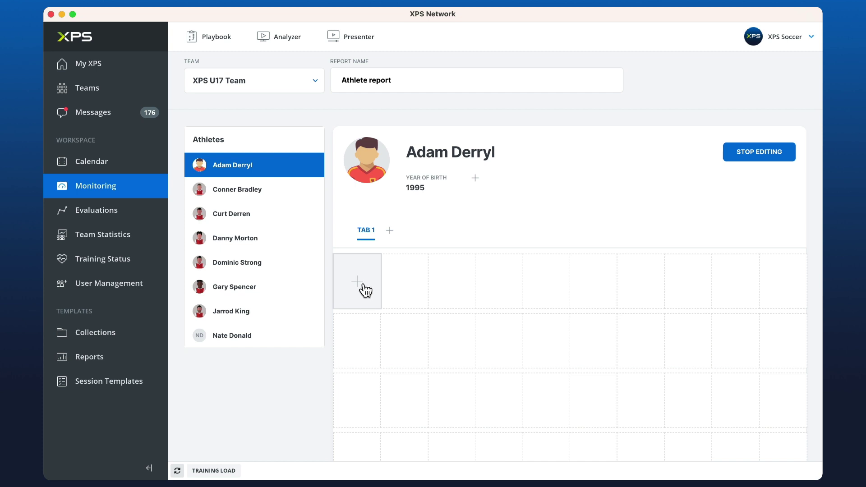
pyautogui.click(205, 244)
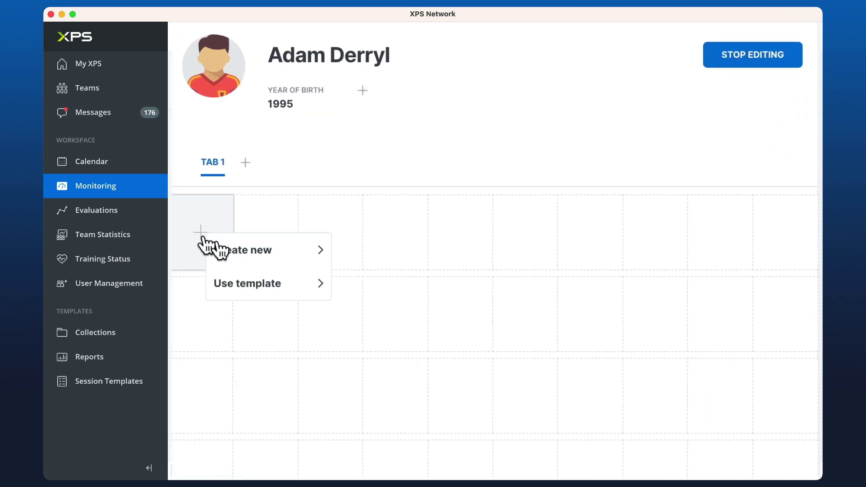
pyautogui.moveTo(285, 261)
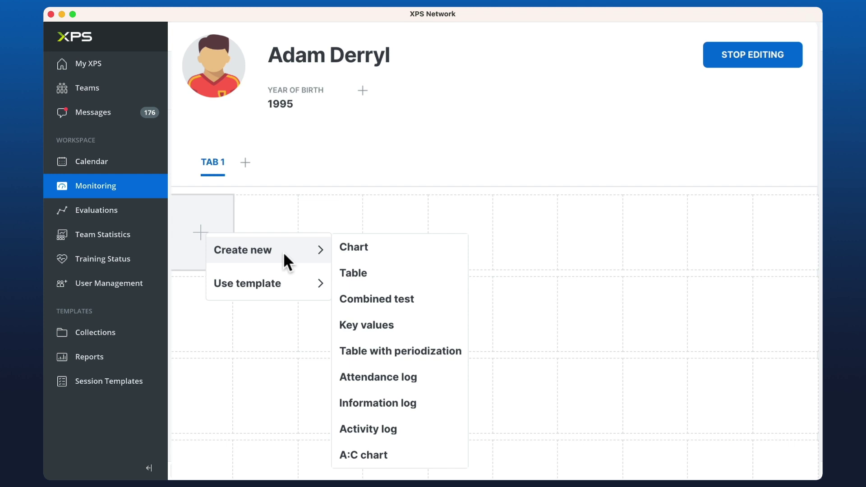
pyautogui.click(372, 329)
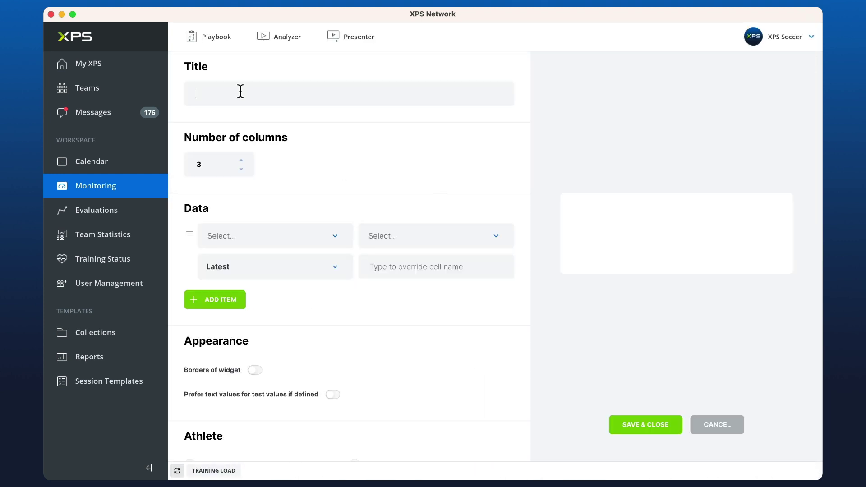
pyautogui.write('Attendance Report')
pyautogui.click(338, 236)
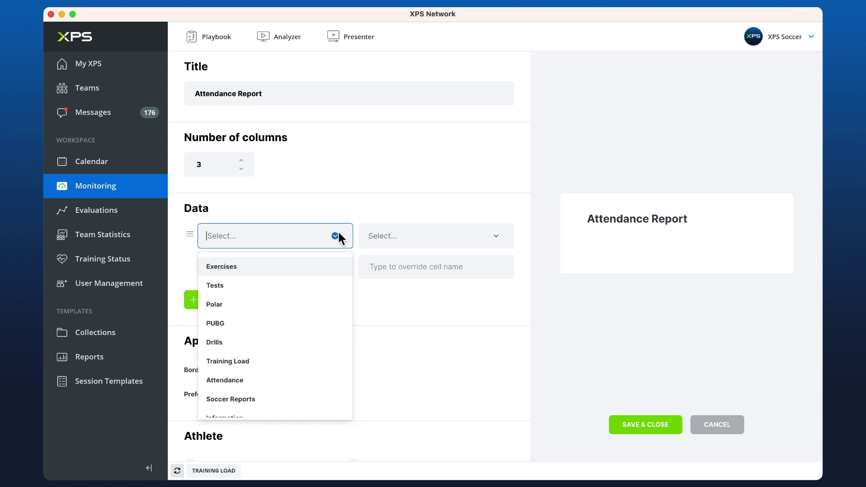
pyautogui.click(248, 381)
pyautogui.click(435, 243)
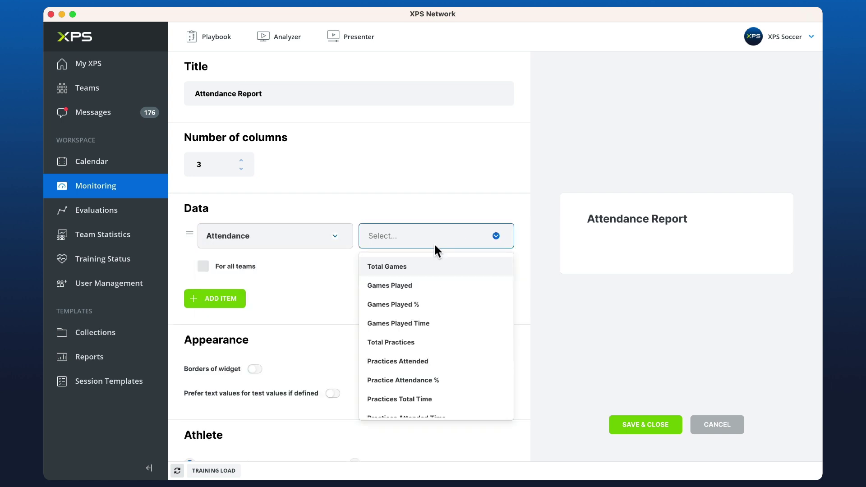
pyautogui.click(403, 343)
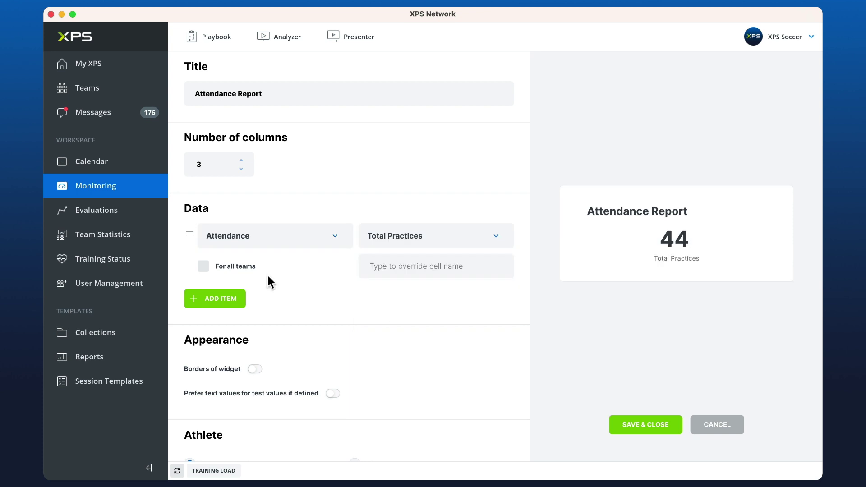
# - Add Practice Attendance % as the second value, covering all teams
pyautogui.click(224, 308)
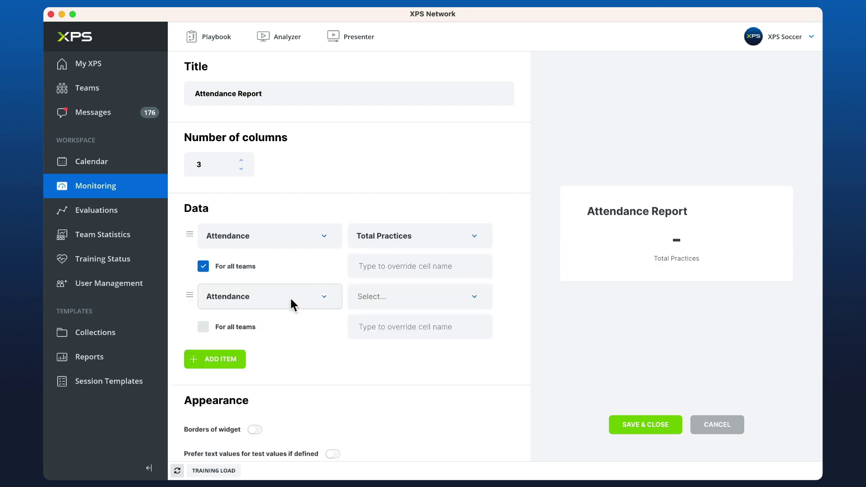
pyautogui.click(395, 296)
pyautogui.scroll(-2, 434, 353)
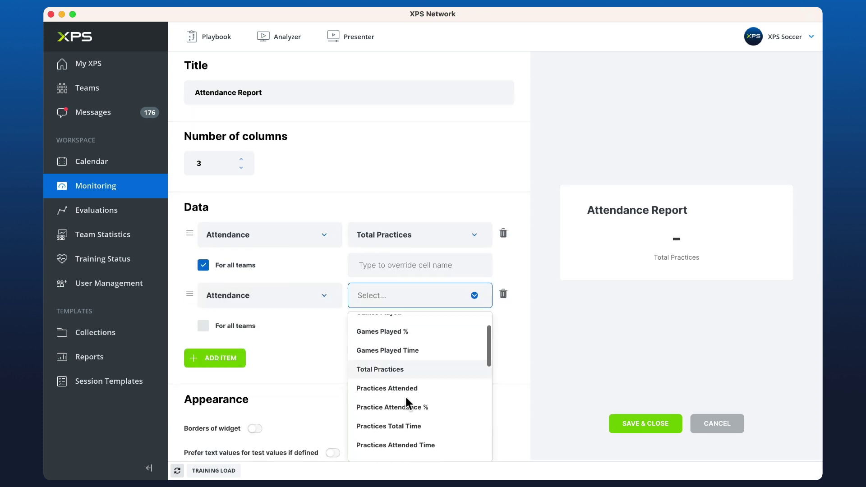
pyautogui.click(413, 407)
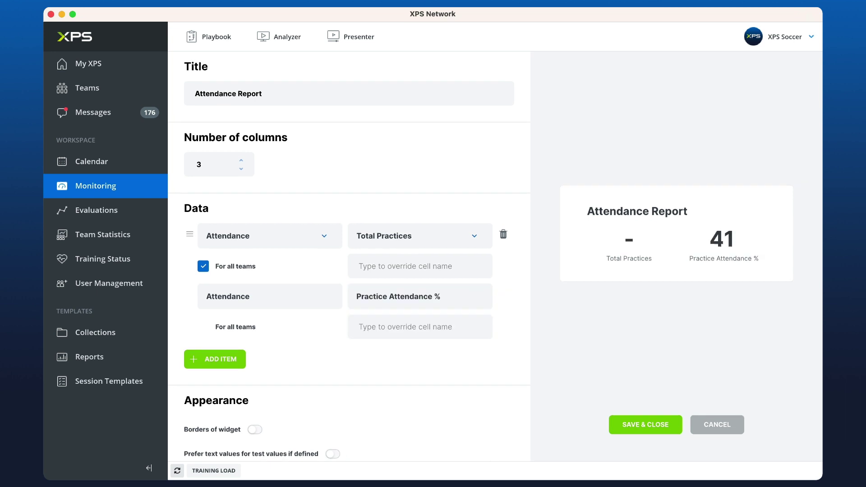
pyautogui.click(203, 327)
# - Add Attendance > Games Played as the third value for all teams
pyautogui.click(215, 359)
pyautogui.scroll(-1, 288, 312)
pyautogui.click(311, 297)
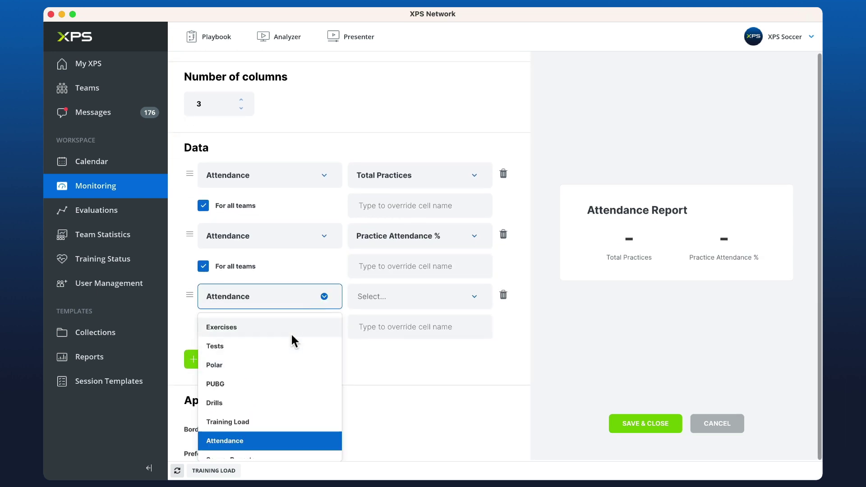
pyautogui.scroll(-1, 253, 379)
pyautogui.click(406, 296)
pyautogui.click(374, 344)
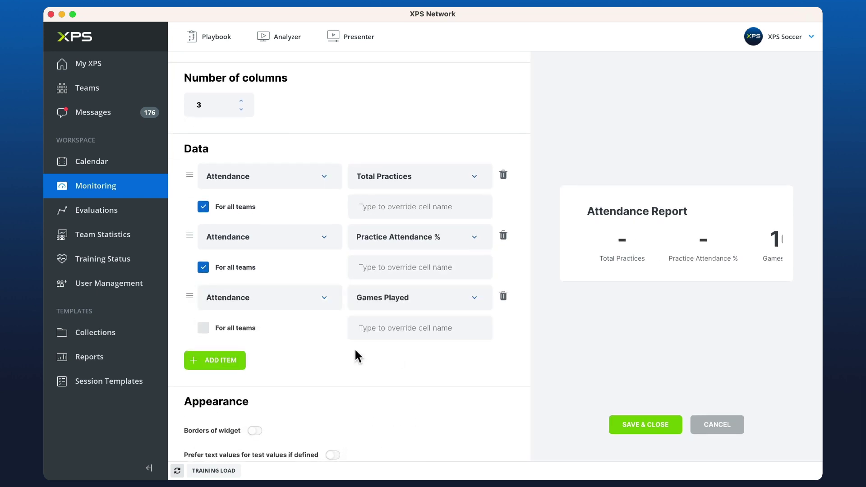
pyautogui.click(203, 327)
# - Add Attendance > Missed Games for all teams as the fourth value and save the widget
pyautogui.click(213, 357)
pyautogui.click(276, 358)
pyautogui.click(386, 356)
pyautogui.scroll(-3, 396, 390)
pyautogui.click(397, 391)
pyautogui.click(203, 388)
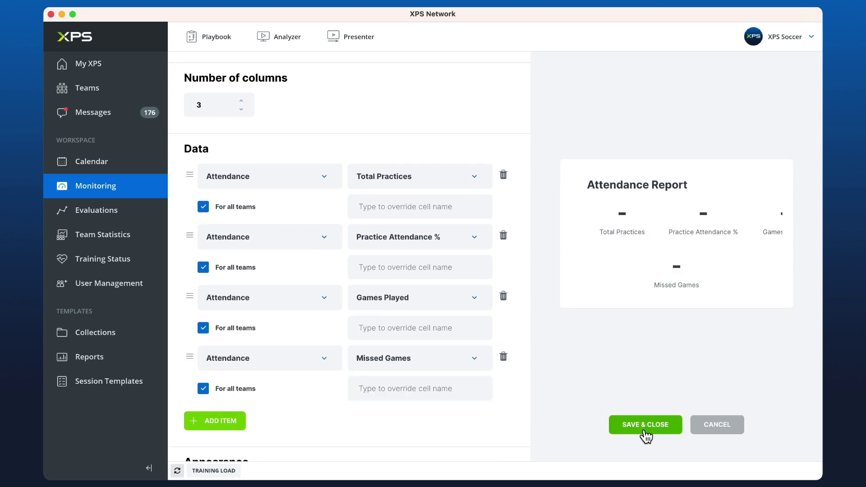
pyautogui.click(644, 430)
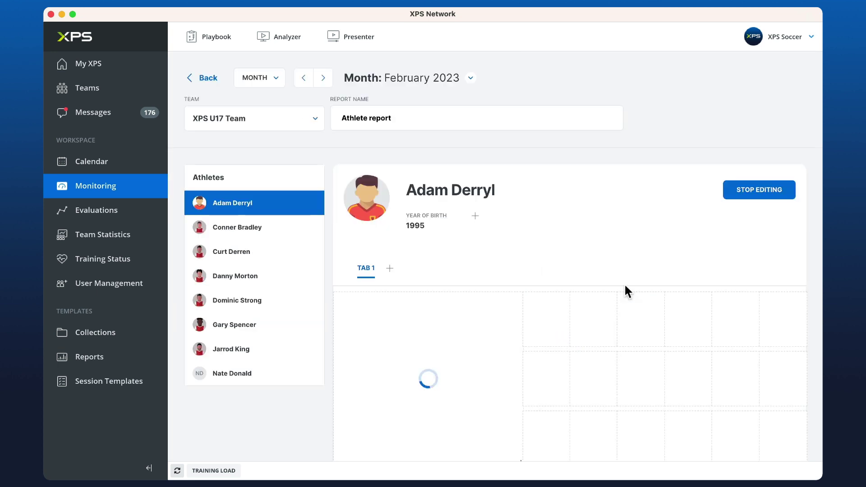
# - Stretch the Attendance Report widget to the right edge of the report grid
pyautogui.scroll(-5, 516, 373)
pyautogui.moveTo(520, 230); pyautogui.dragTo(793, 215)
pyautogui.scroll(3, 690, 244)
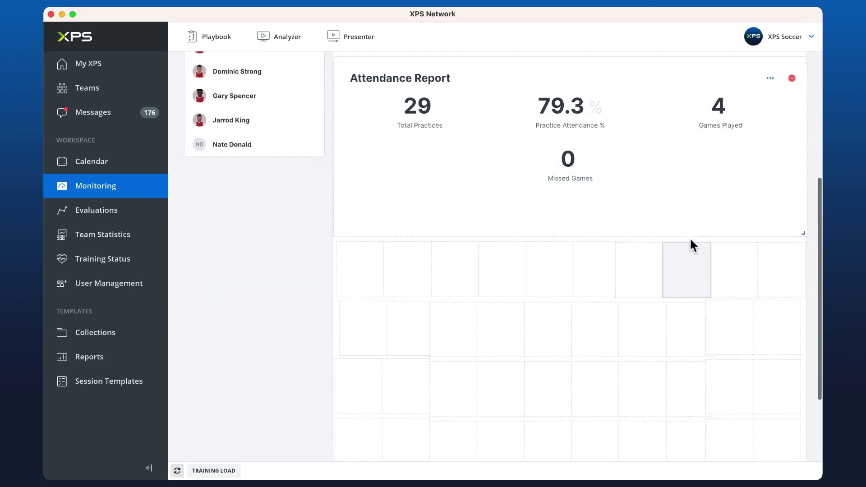
pyautogui.moveTo(804, 292); pyautogui.dragTo(792, 274)
pyautogui.scroll(3, 691, 315)
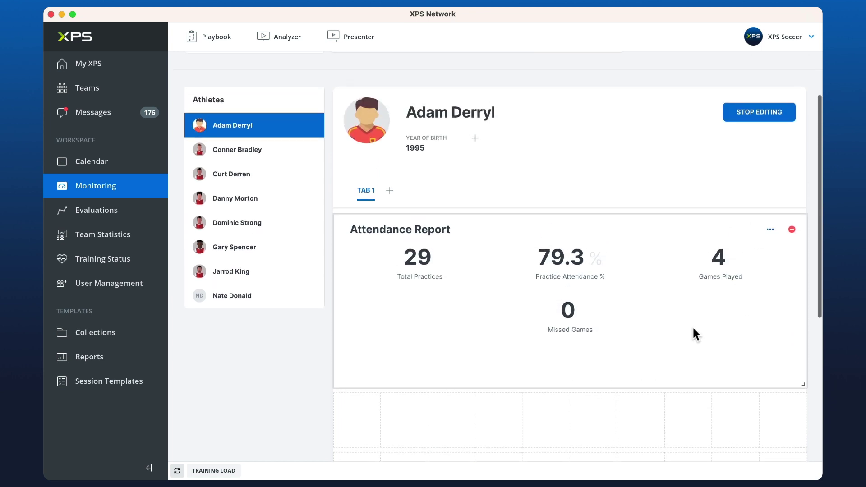
pyautogui.click(770, 229)
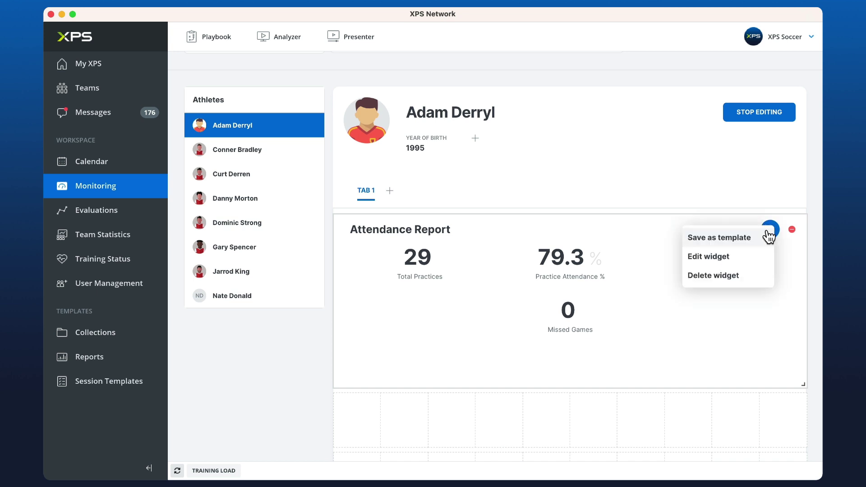
# - Set the Attendance Report to 4 columns and shorten the widget to one row
pyautogui.click(728, 262)
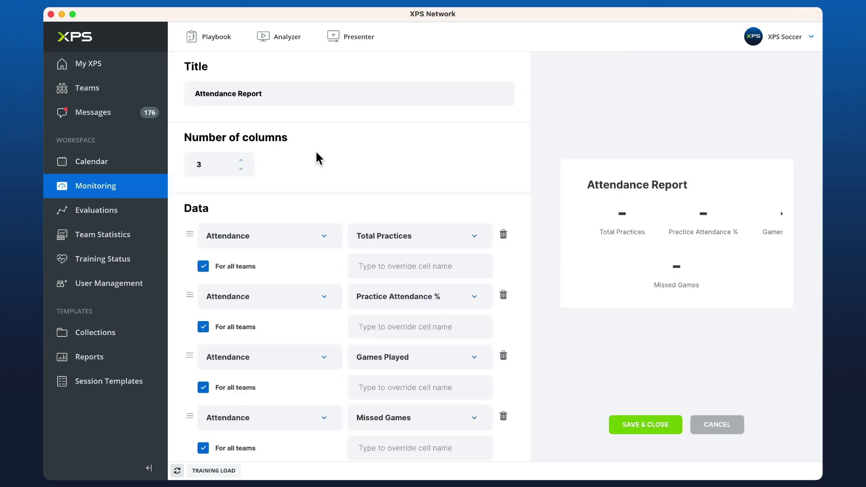
pyautogui.click(241, 160)
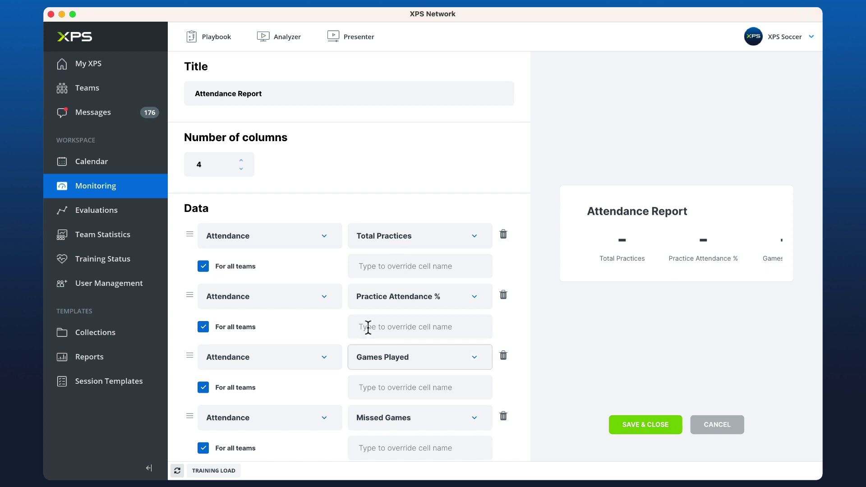
pyautogui.scroll(-3, 363, 323)
pyautogui.scroll(-5, 401, 387)
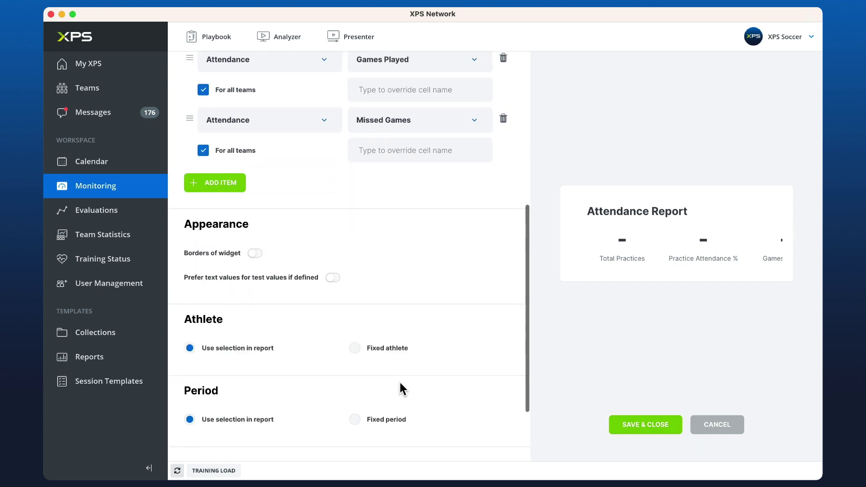
pyautogui.scroll(10, 406, 388)
pyautogui.click(624, 426)
pyautogui.moveTo(803, 346); pyautogui.dragTo(803, 287)
pyautogui.scroll(2, 388, 283)
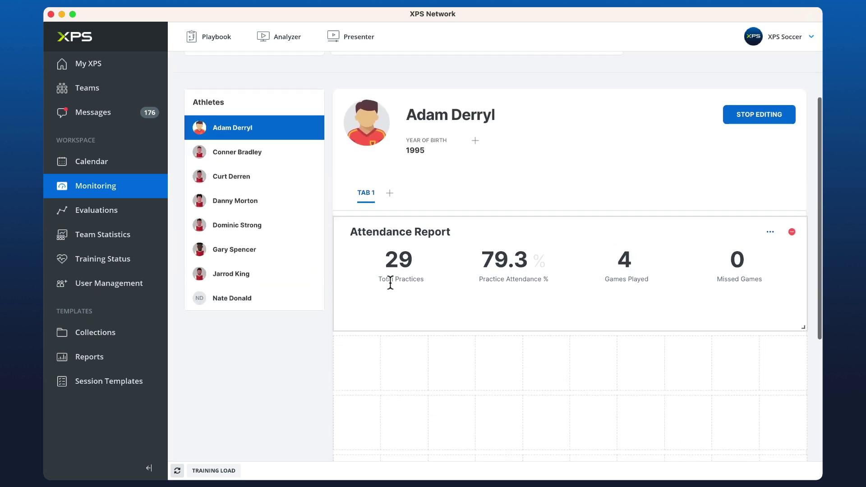
# - Add an Attendance Log widget with Practices, Games and Events ticked for all teams
pyautogui.click(360, 369)
pyautogui.moveTo(417, 377)
pyautogui.scroll(-1, 473, 396)
pyautogui.scroll(-3, 473, 396)
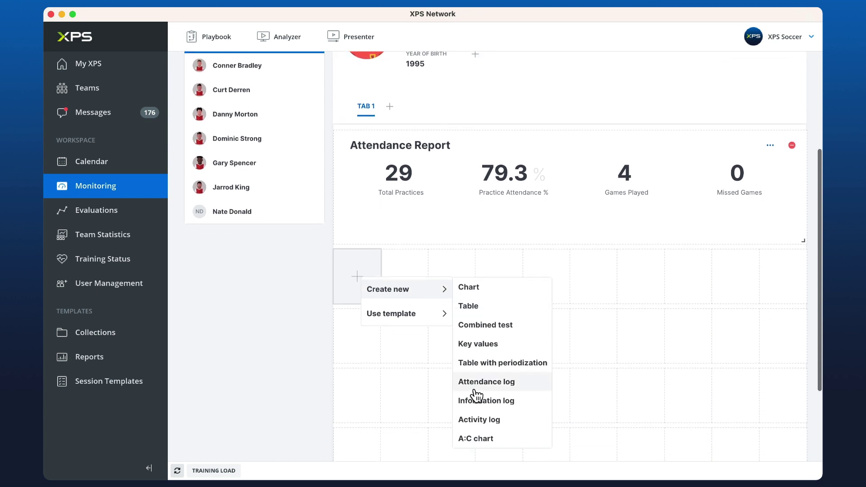
pyautogui.click(486, 386)
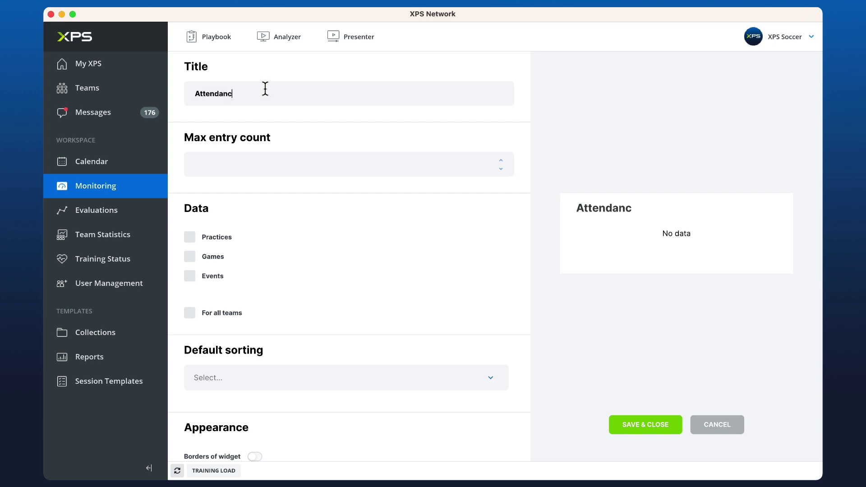
pyautogui.click(197, 240)
pyautogui.click(191, 257)
pyautogui.click(191, 276)
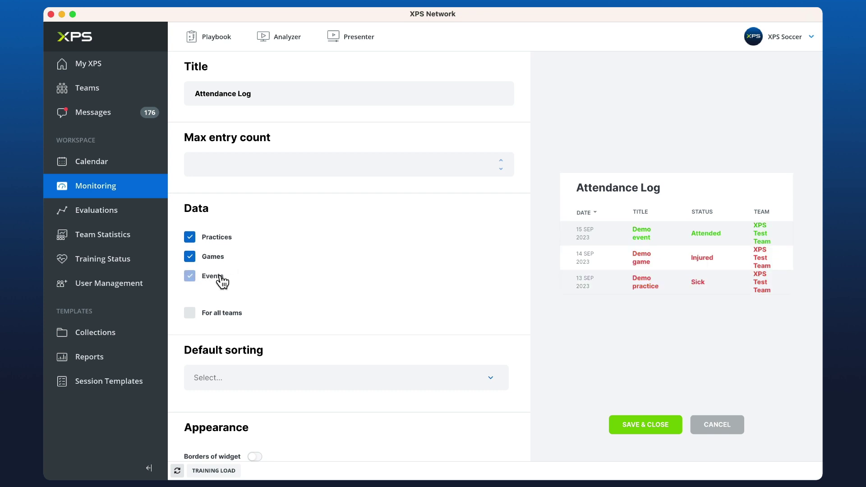
pyautogui.click(206, 315)
pyautogui.click(650, 428)
# - Stretch the Attendance Log to full width and stop editing the report
pyautogui.scroll(-4, 607, 208)
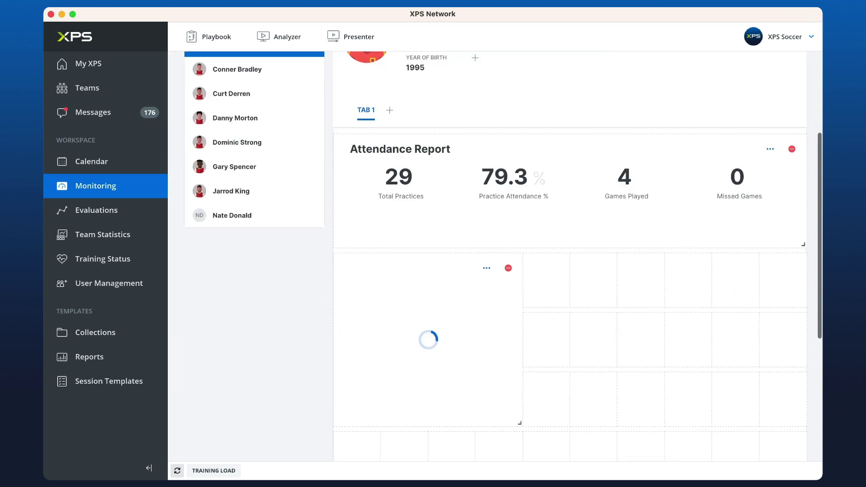
pyautogui.moveTo(792, 397); pyautogui.dragTo(788, 440)
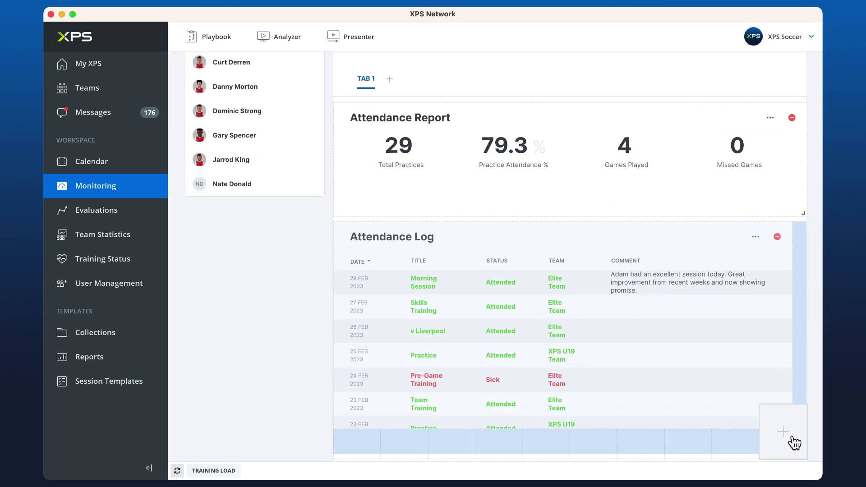
pyautogui.scroll(1, 630, 256)
pyautogui.scroll(2, 630, 256)
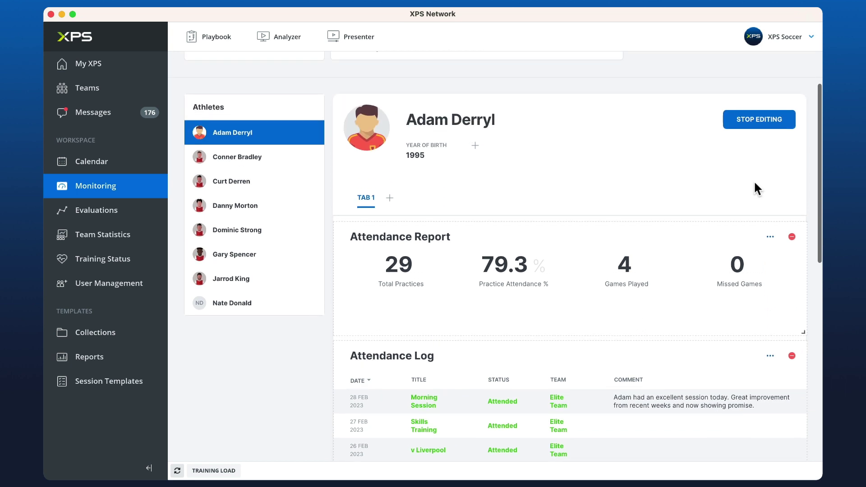
pyautogui.click(757, 120)
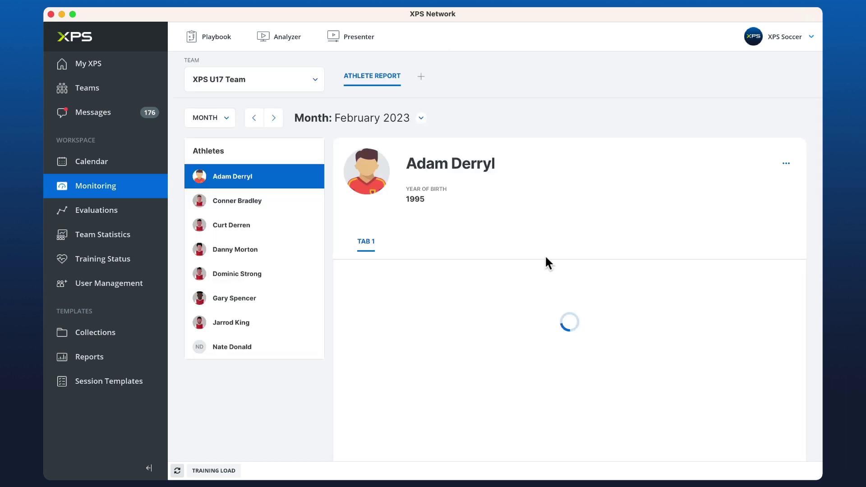
# - Review the finished report, then switch to the second athlete's figures
pyautogui.scroll(-1, 539, 232)
pyautogui.scroll(-2, 539, 231)
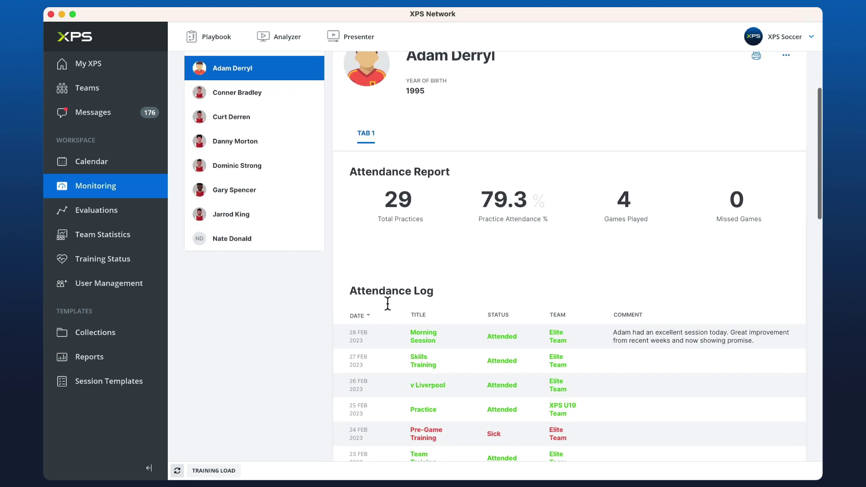
pyautogui.scroll(-4, 453, 148)
pyautogui.scroll(-5, 453, 153)
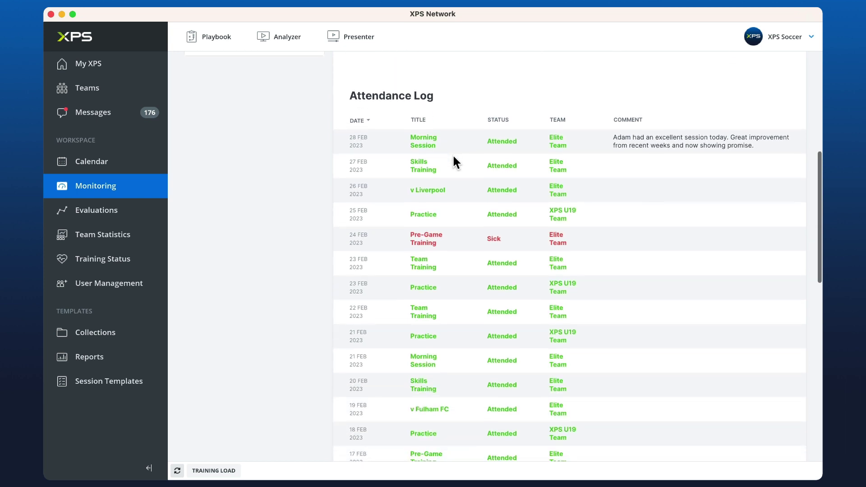
pyautogui.scroll(9, 450, 152)
pyautogui.scroll(5, 433, 255)
pyautogui.click(287, 208)
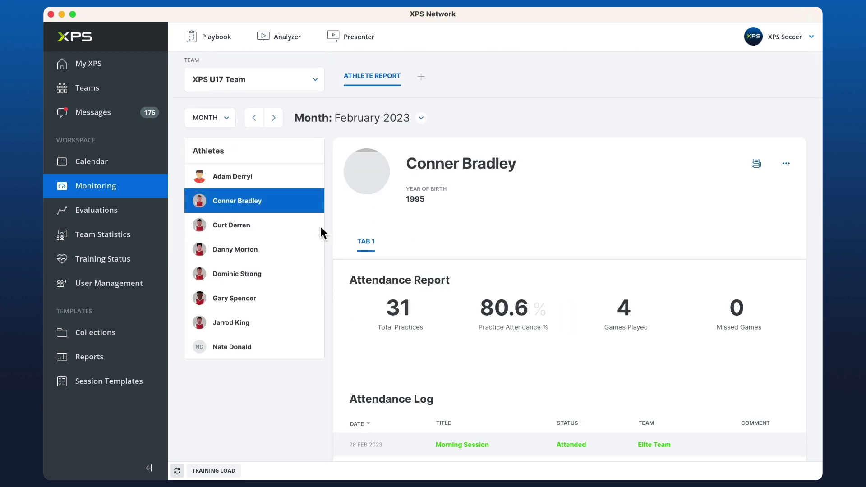
# - Return to the first athlete and put the report back into edit mode
pyautogui.click(275, 225)
pyautogui.click(264, 185)
pyautogui.click(785, 164)
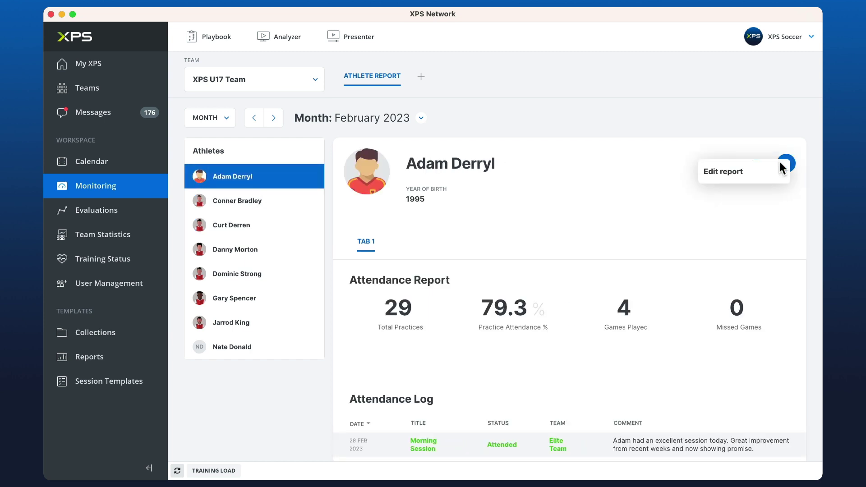
pyautogui.click(722, 181)
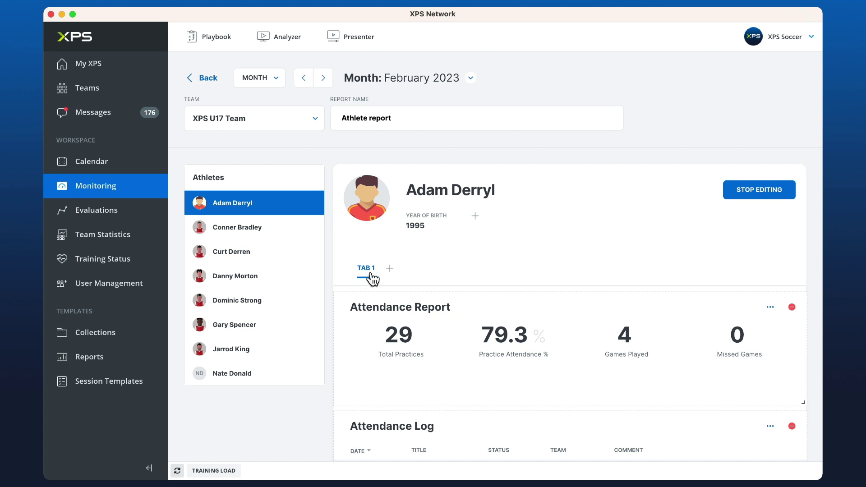
# - Rename Tab 1 to 'Attendance' and add 'Readiness', 'Training Load' and '12 Week Review' tabs
pyautogui.click(394, 273)
pyautogui.moveTo(455, 121); pyautogui.dragTo(394, 113)
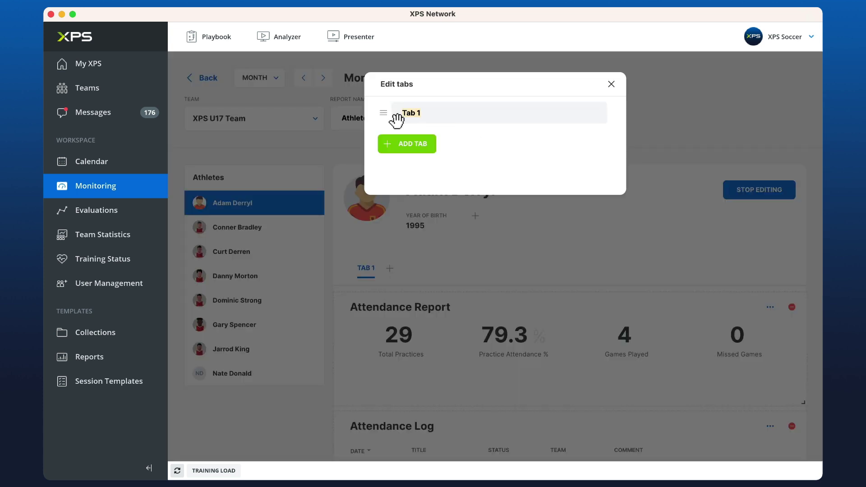
pyautogui.write('Attendanc')
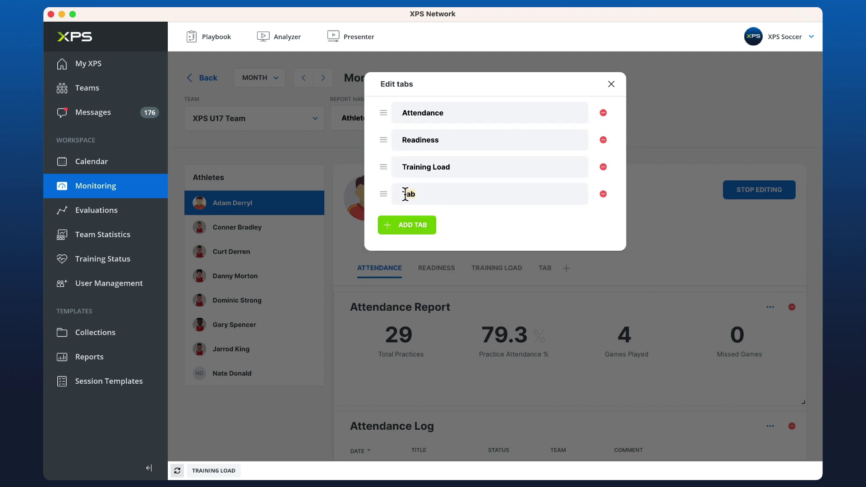
pyautogui.write('ek Review')
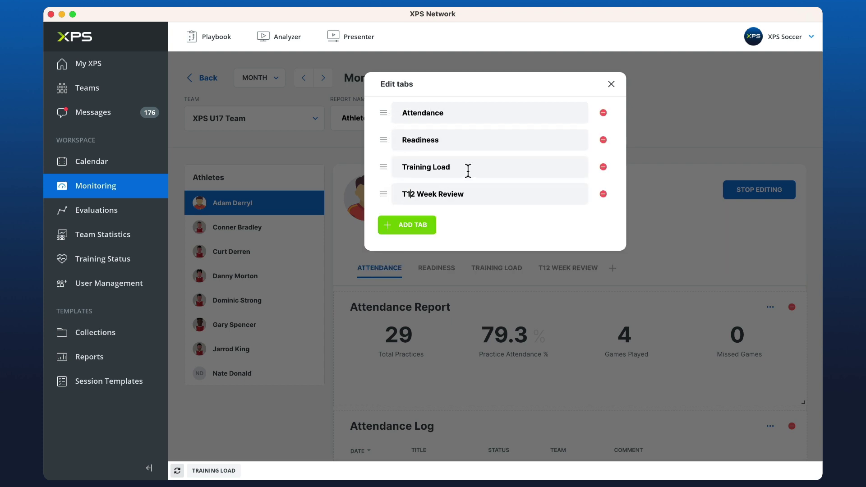
pyautogui.press('BackSpace')
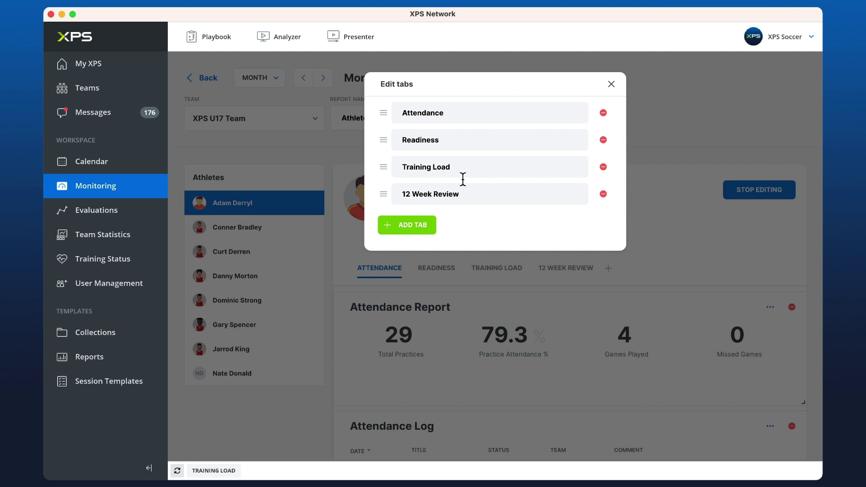
pyautogui.click(611, 85)
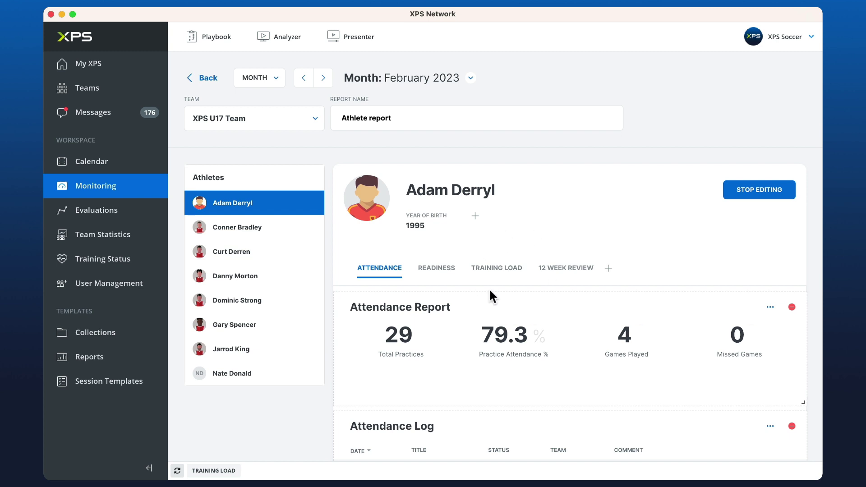
# - On the Readiness tab, start a new Combined test widget in an empty cell
pyautogui.scroll(-1, 533, 247)
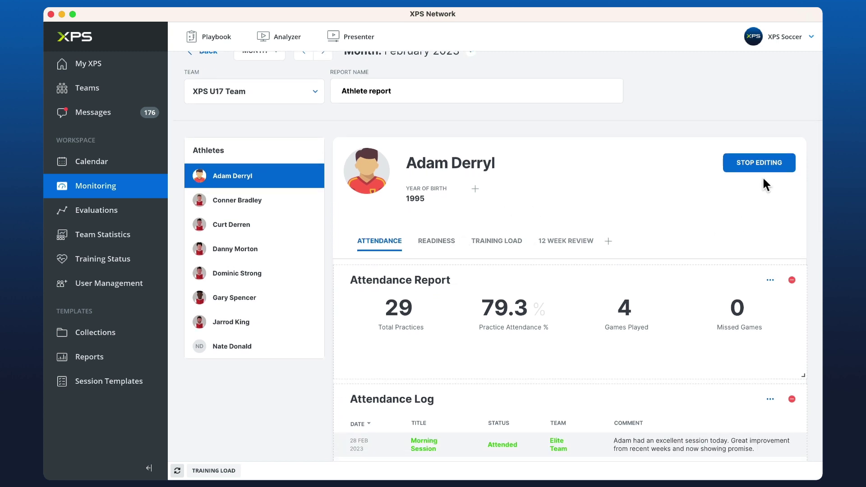
pyautogui.click(433, 248)
pyautogui.click(358, 293)
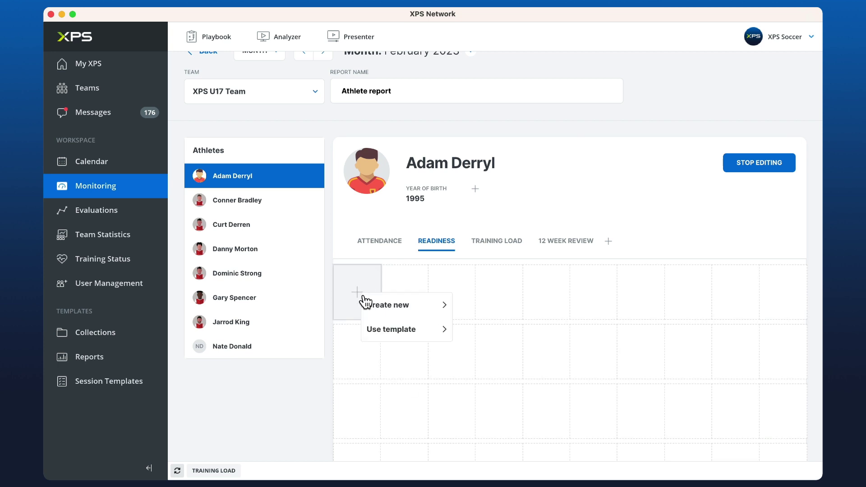
pyautogui.moveTo(386, 305)
pyautogui.click(485, 349)
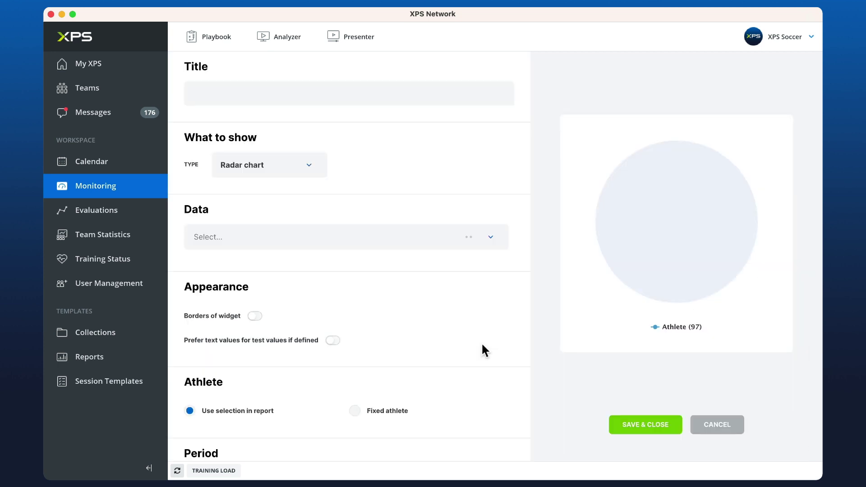
# - Set the circle chart's data to Readiness with all six sub-tests shown, and save it
pyautogui.click(302, 163)
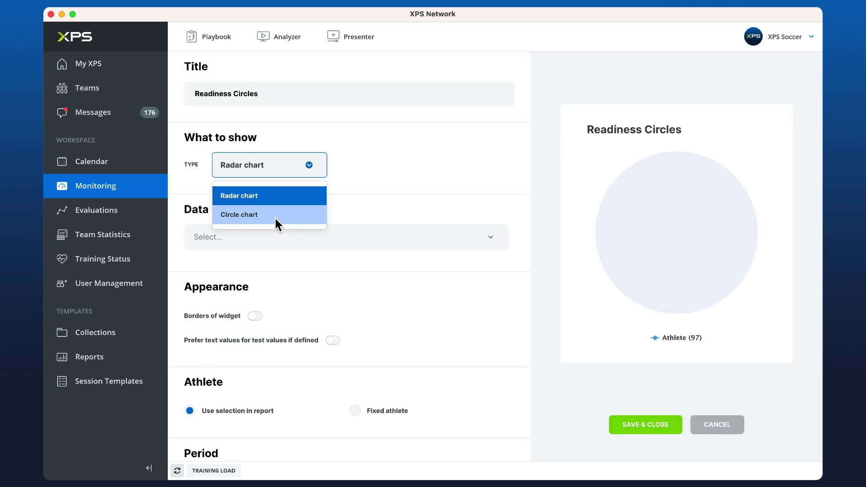
pyautogui.click(275, 216)
pyautogui.click(298, 236)
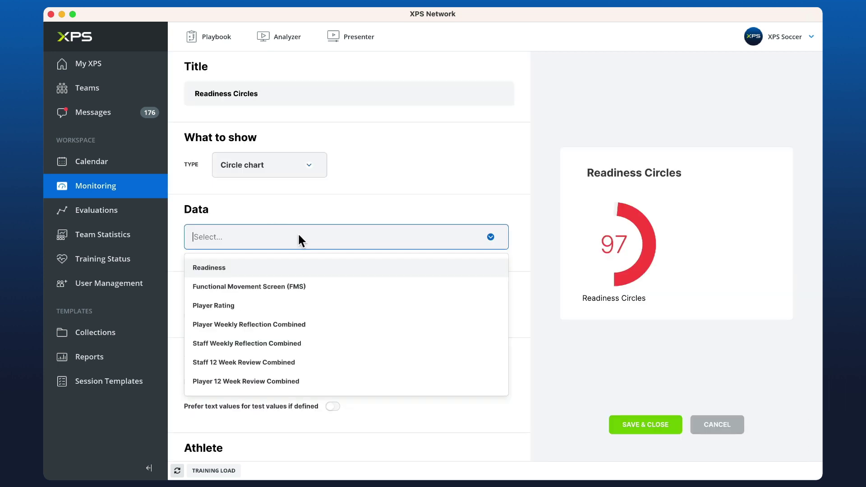
pyautogui.click(233, 266)
pyautogui.scroll(-1, 248, 304)
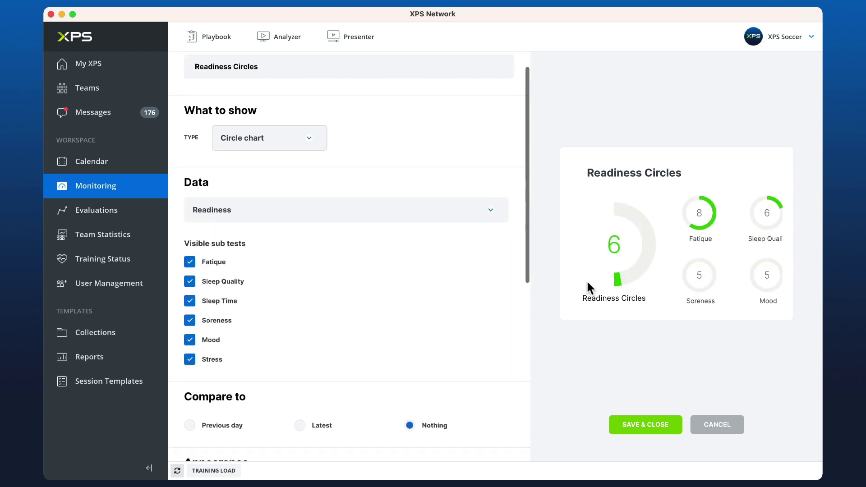
pyautogui.hscroll(3, 589, 279)
pyautogui.hscroll(-3, 591, 278)
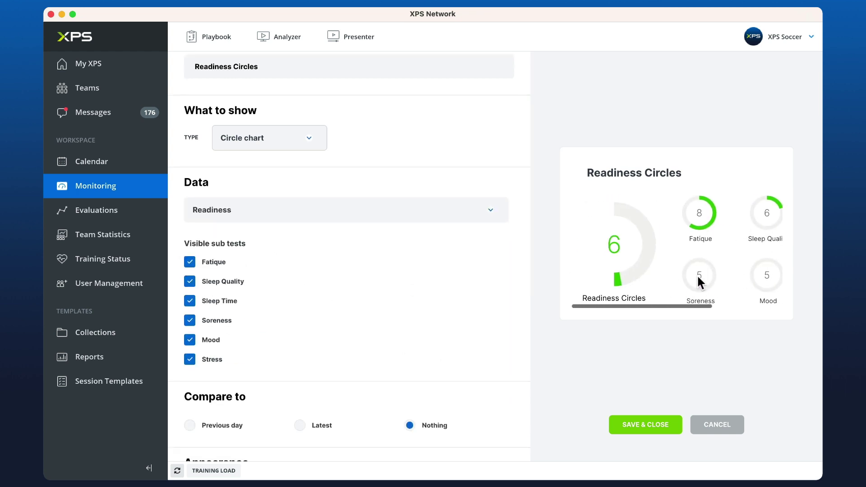
pyautogui.click(190, 320)
pyautogui.click(190, 321)
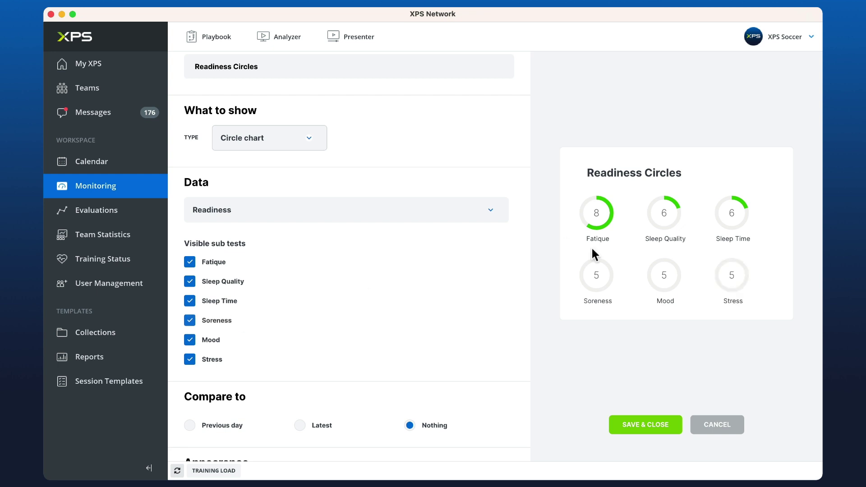
pyautogui.click(644, 421)
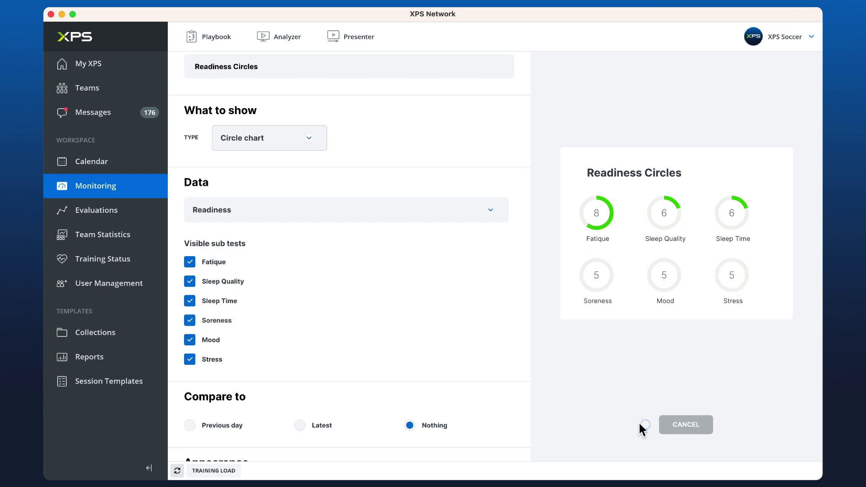
pyautogui.scroll(-2, 586, 243)
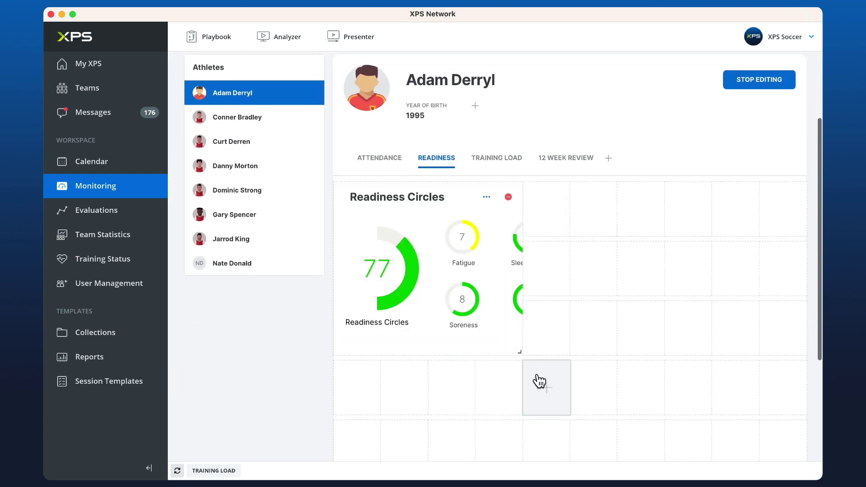
# - Widen the Readiness Circles widget and start a new Combined test widget beside it
pyautogui.moveTo(521, 352); pyautogui.dragTo(615, 351)
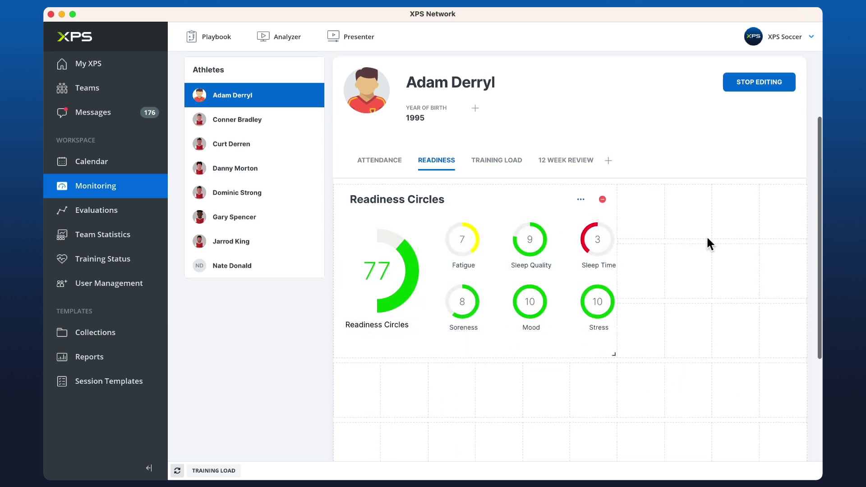
pyautogui.scroll(4, 694, 244)
pyautogui.click(644, 298)
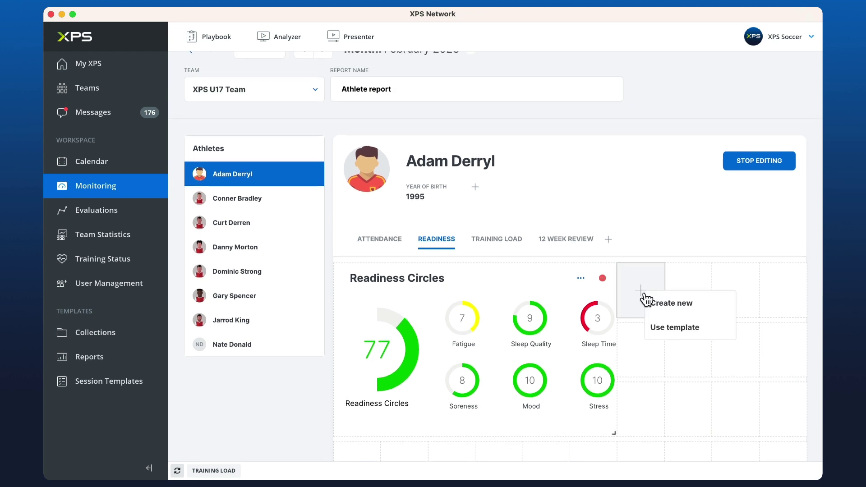
pyautogui.moveTo(692, 303)
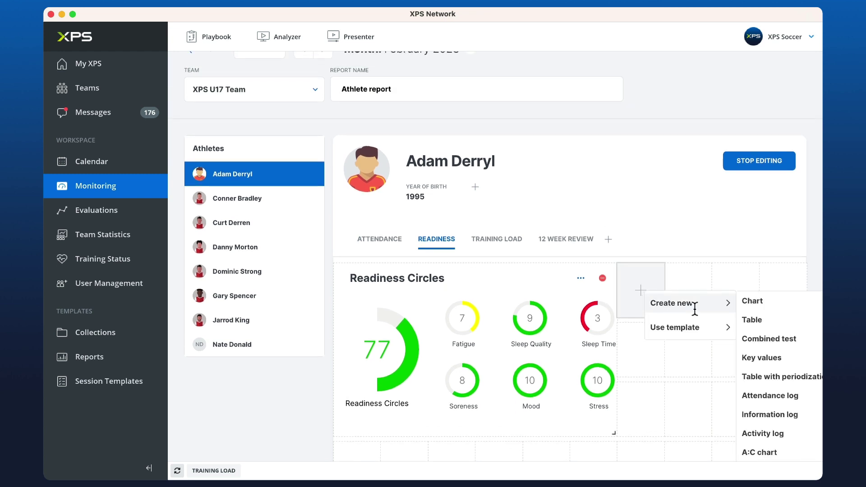
pyautogui.click(757, 345)
# - Create a 'Radar Graph' radar chart of Readiness data with the team average, and save it
pyautogui.click(289, 164)
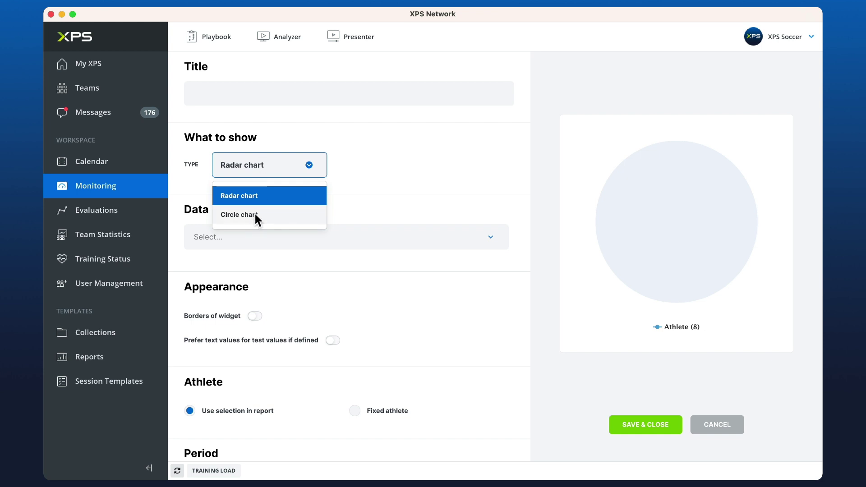
pyautogui.click(249, 193)
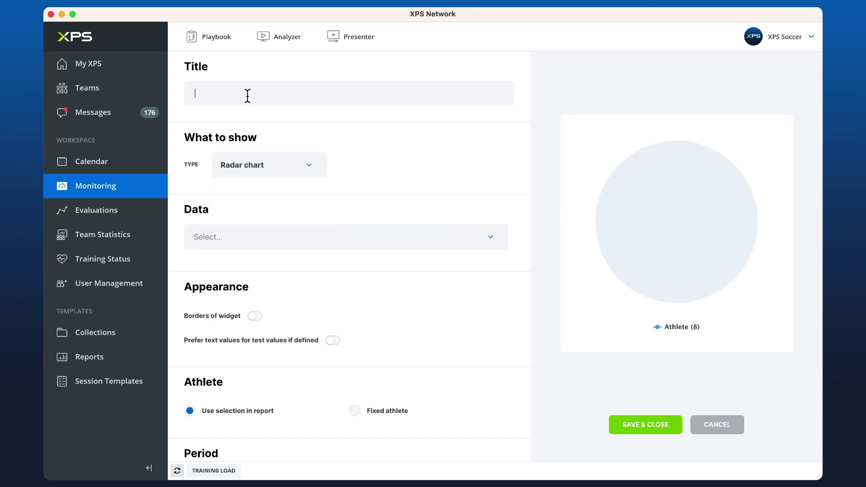
pyautogui.write('Radar Graph')
pyautogui.click(279, 231)
pyautogui.click(232, 270)
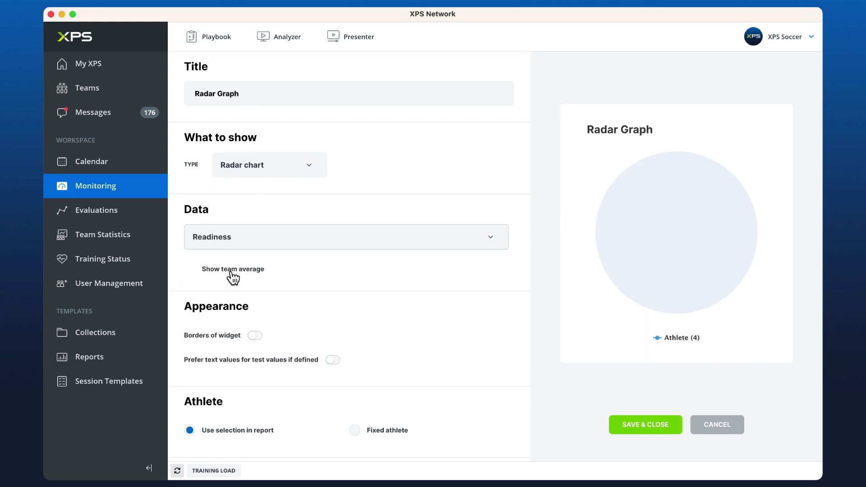
pyautogui.moveTo(726, 210)
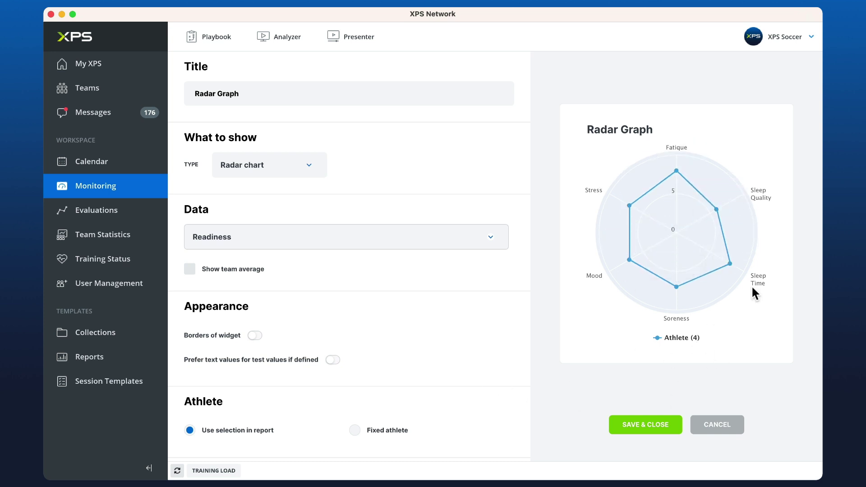
pyautogui.click(205, 271)
pyautogui.click(647, 432)
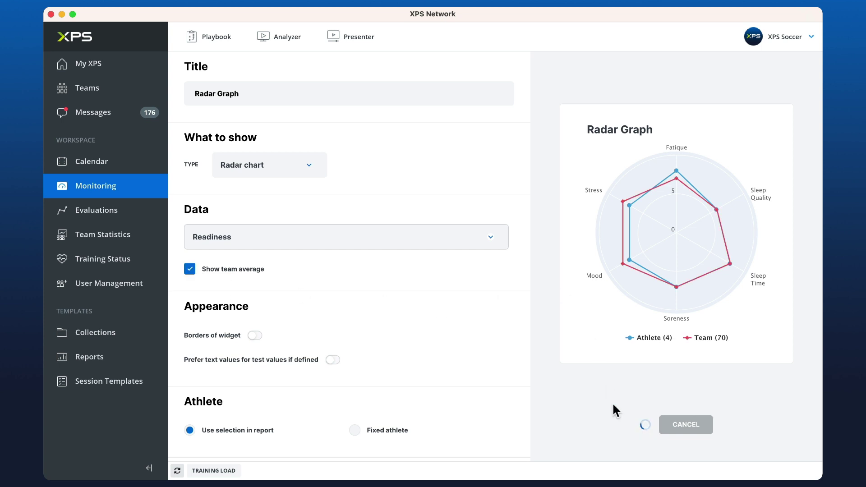
pyautogui.scroll(4, 663, 208)
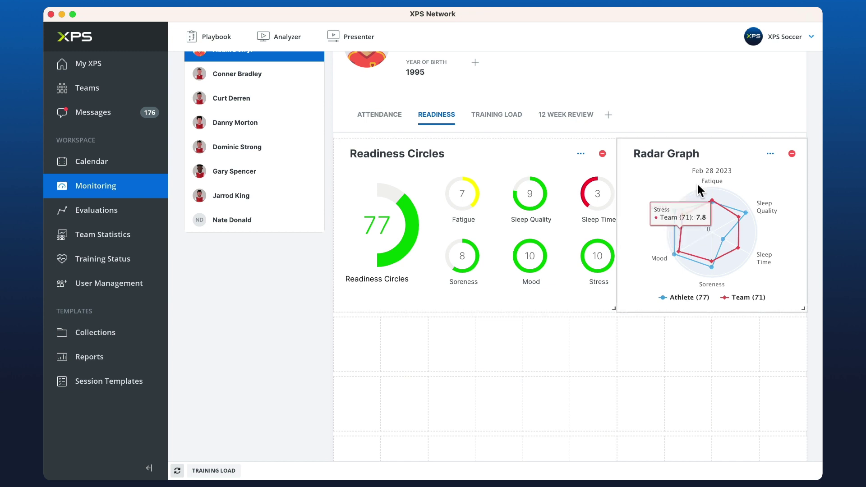
pyautogui.scroll(3, 675, 195)
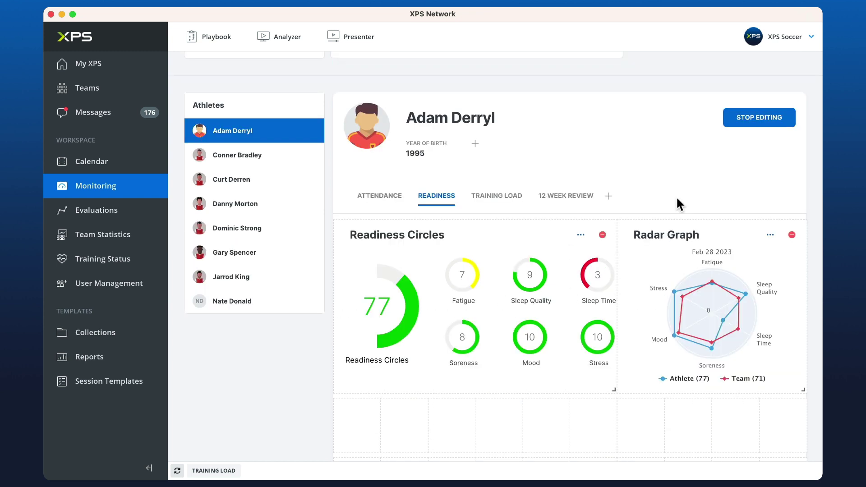
pyautogui.scroll(-4, 675, 196)
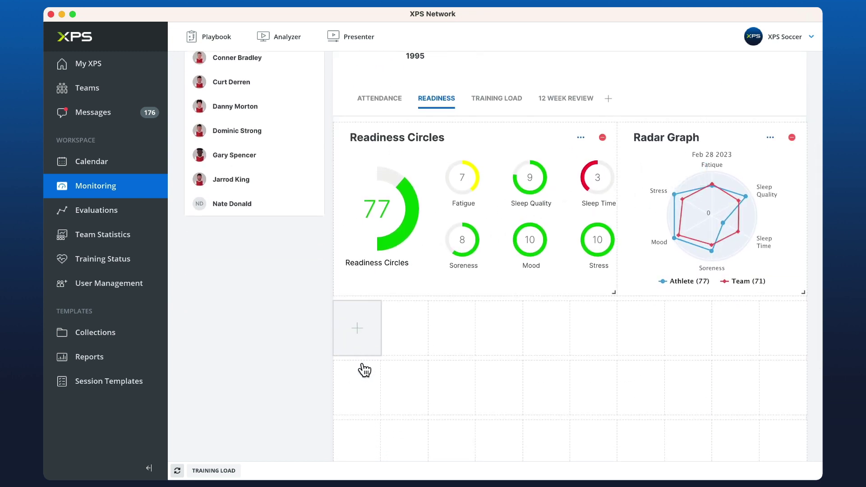
# - Add a Table with periodization widget in the empty cell below the readiness charts
pyautogui.scroll(-1, 541, 285)
pyautogui.scroll(-5, 519, 288)
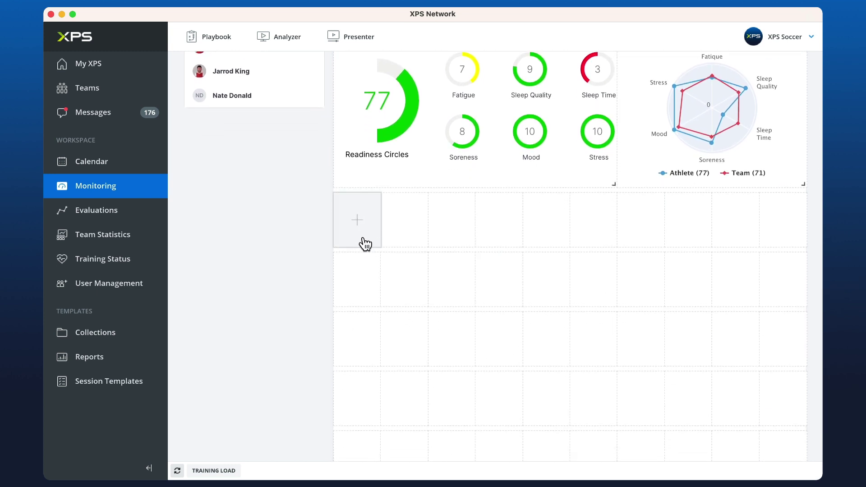
pyautogui.click(366, 226)
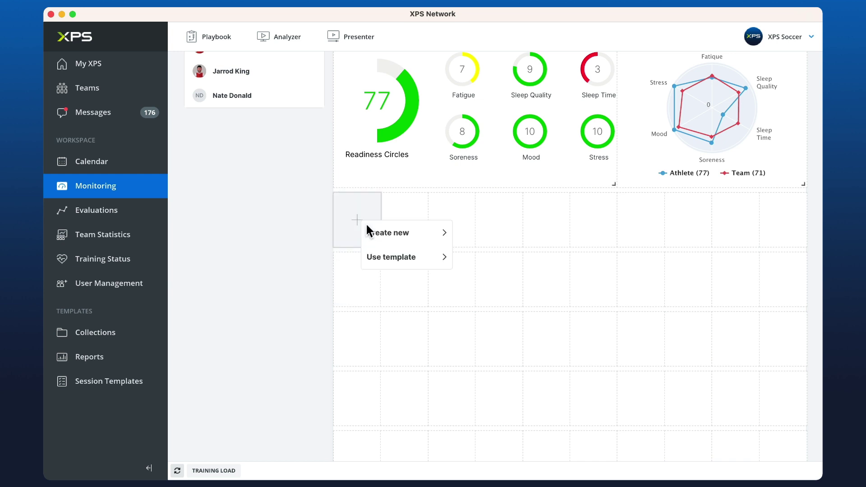
pyautogui.moveTo(406, 232)
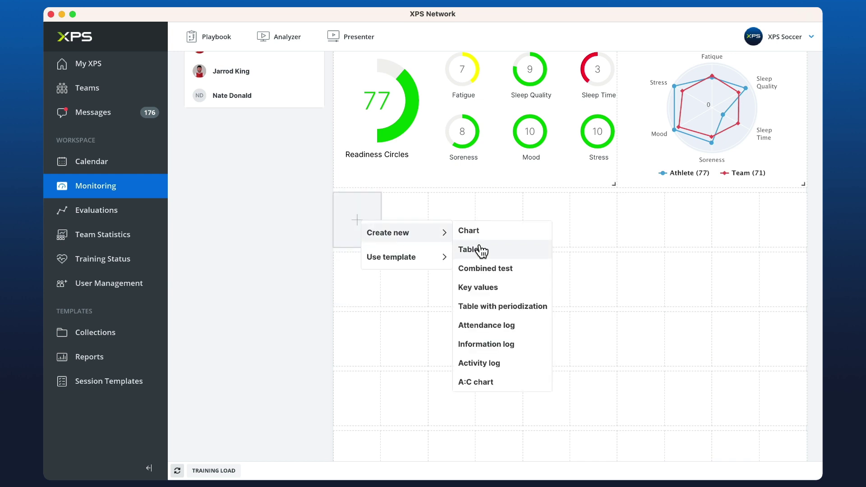
pyautogui.click(497, 311)
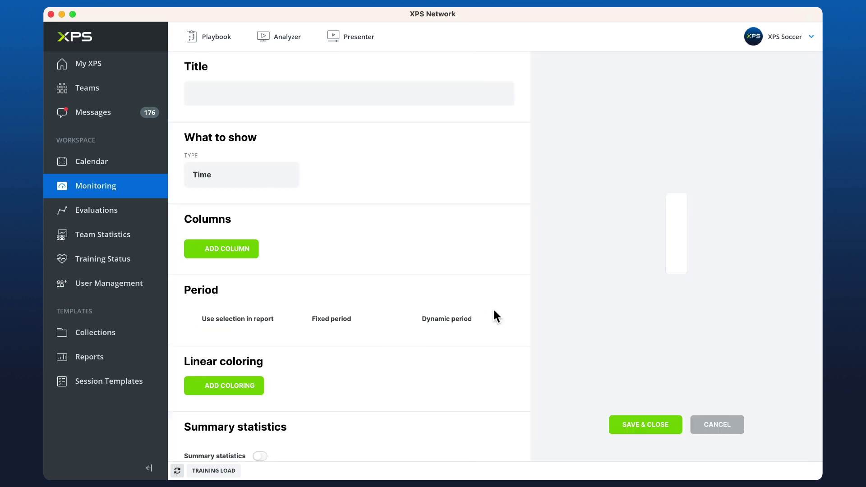
# - Add a Tests > Readiness column to the table and begin the next test column
pyautogui.click(233, 250)
pyautogui.click(305, 248)
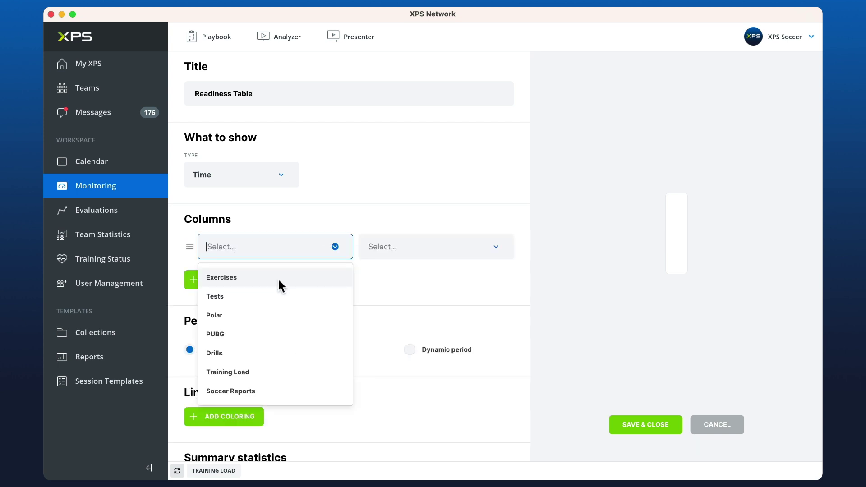
pyautogui.click(251, 294)
pyautogui.click(421, 246)
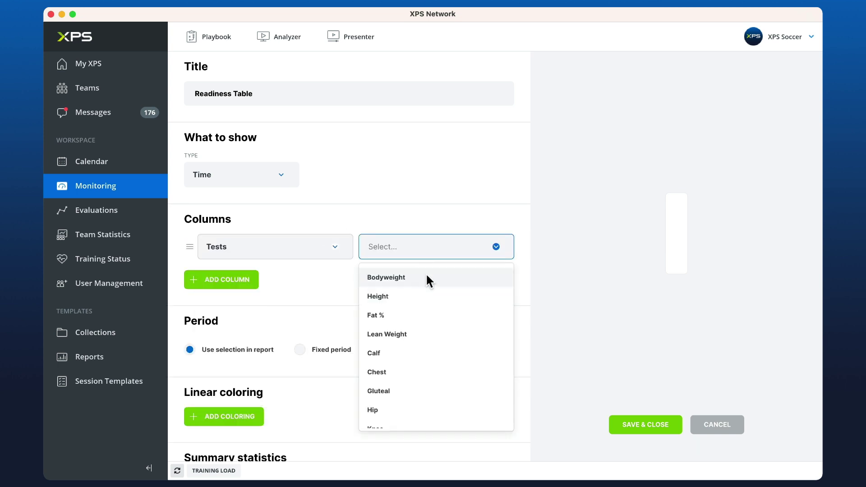
pyautogui.write('readiness')
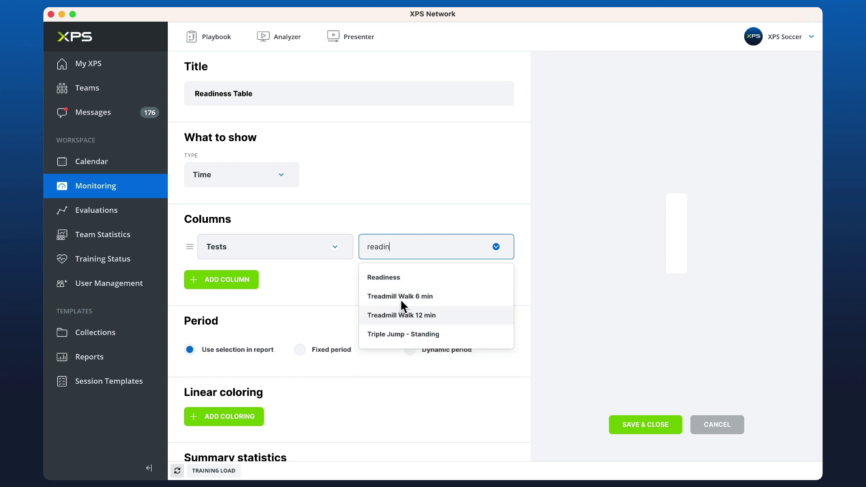
pyautogui.click(411, 277)
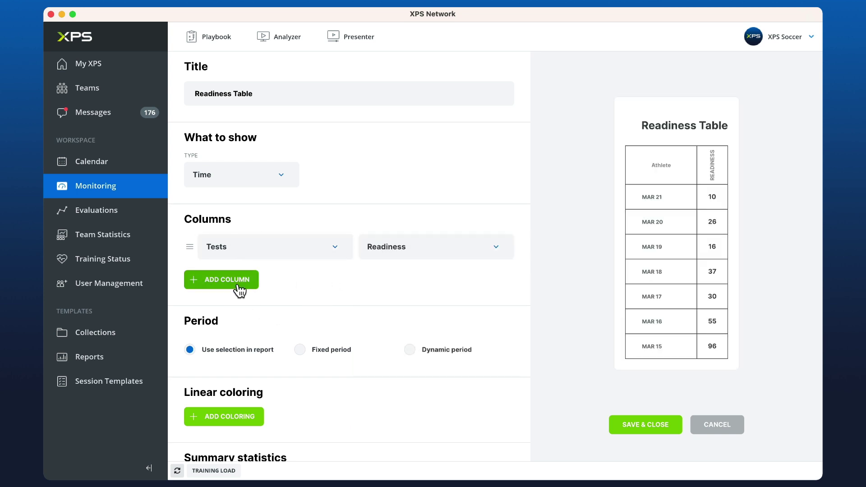
pyautogui.click(252, 280)
pyautogui.click(266, 280)
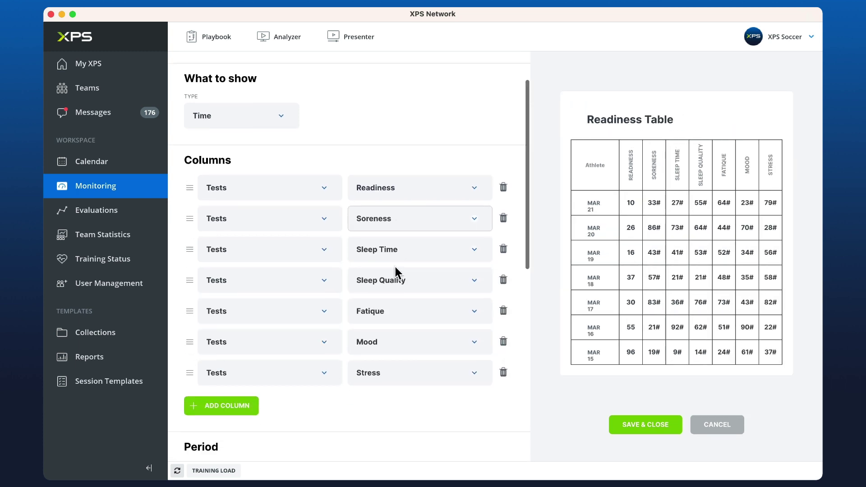
pyautogui.scroll(-3, 395, 267)
pyautogui.scroll(-4, 394, 265)
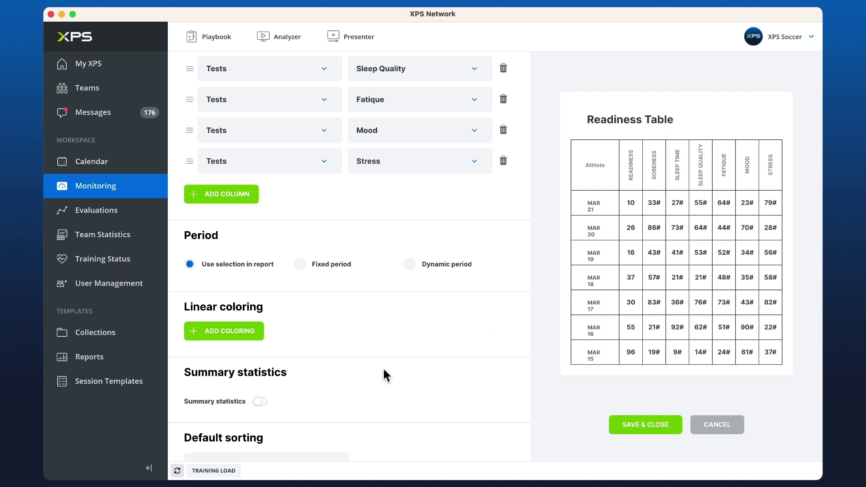
# - Turn on Prefer text values so the table shows entries like Fairly Good and 7 hours
pyautogui.scroll(-6, 356, 350)
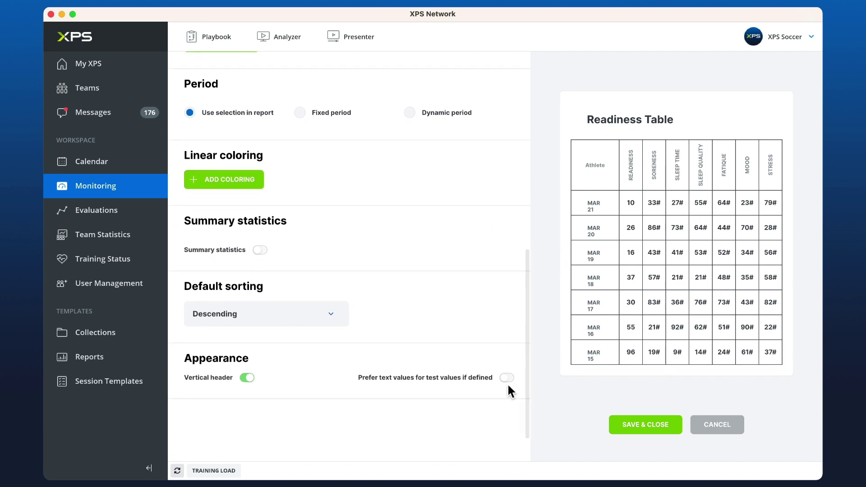
pyautogui.click(508, 381)
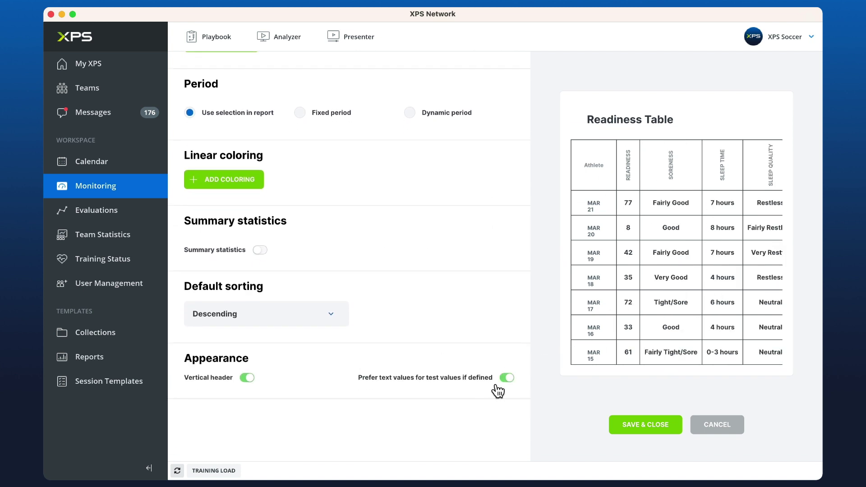
pyautogui.click(507, 380)
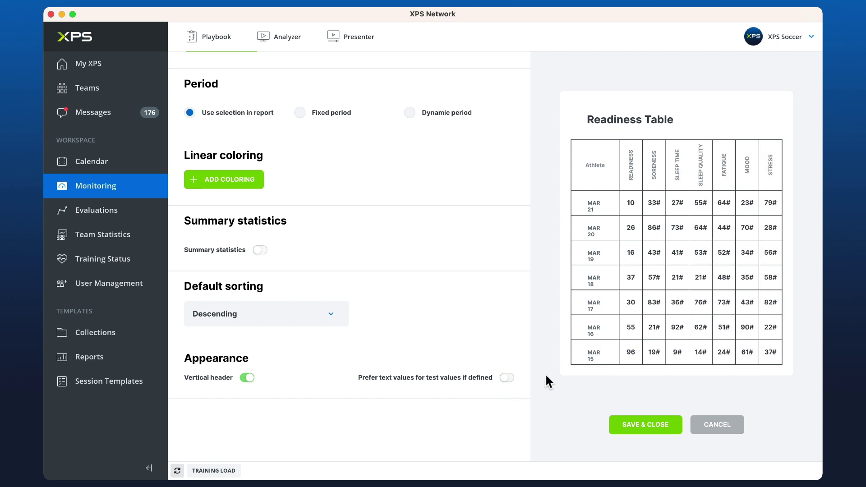
pyautogui.click(508, 382)
pyautogui.hscroll(8, 687, 218)
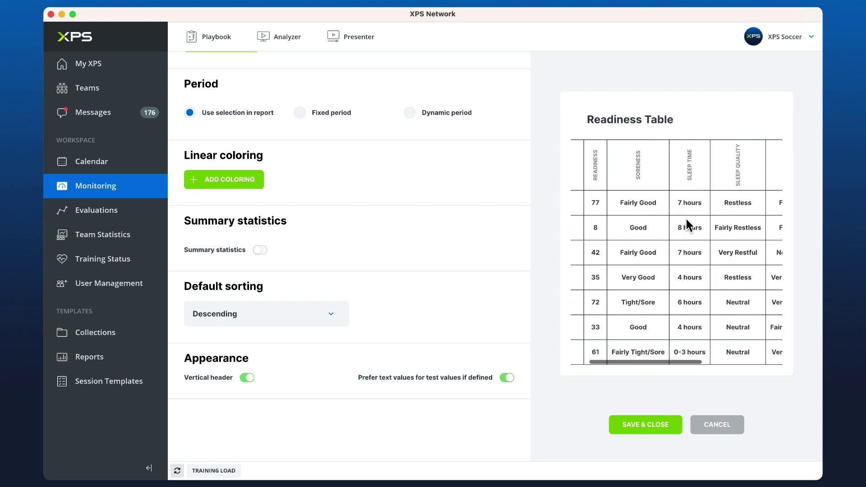
pyautogui.hscroll(-8, 686, 218)
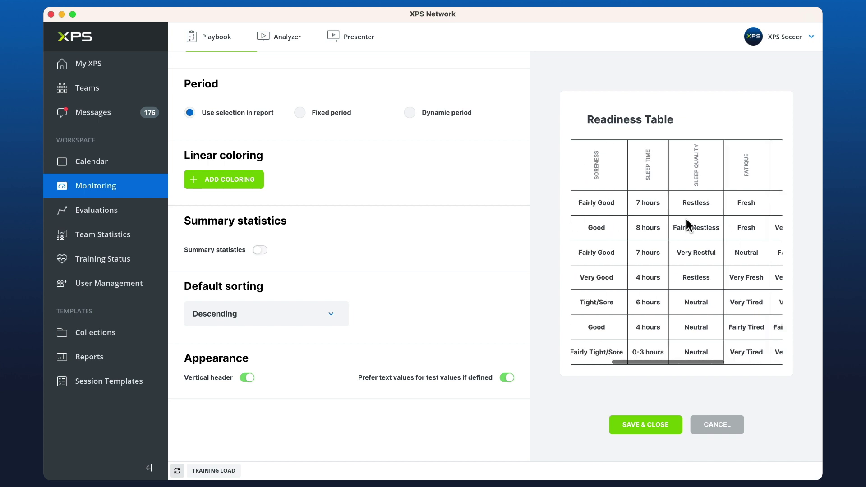
pyautogui.scroll(5, 412, 331)
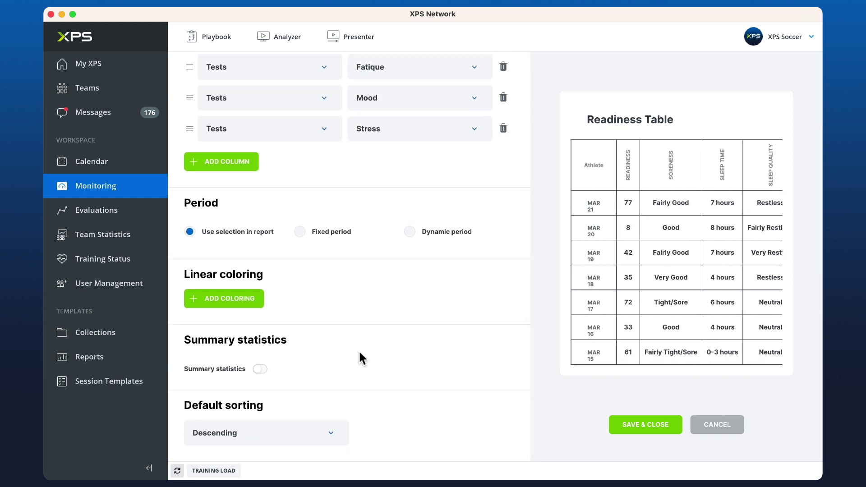
# - Add a Green - Yellow - Red colouring rule sourced from Readiness
pyautogui.click(205, 300)
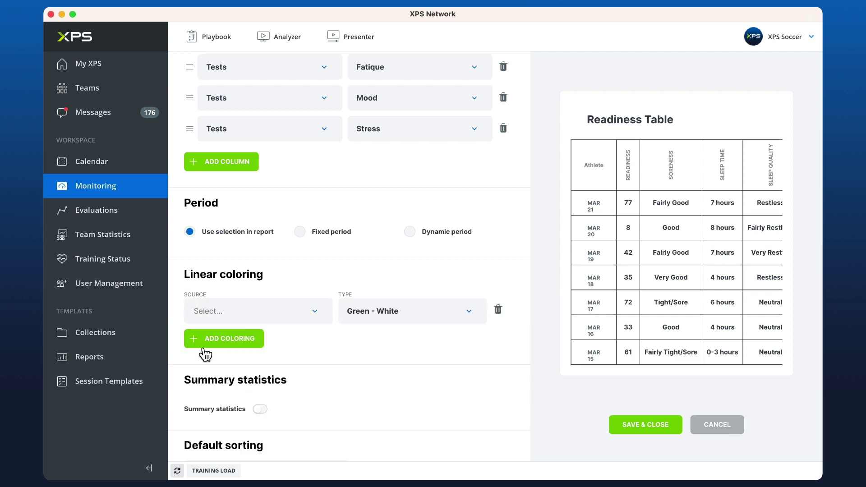
pyautogui.click(268, 316)
pyautogui.click(228, 341)
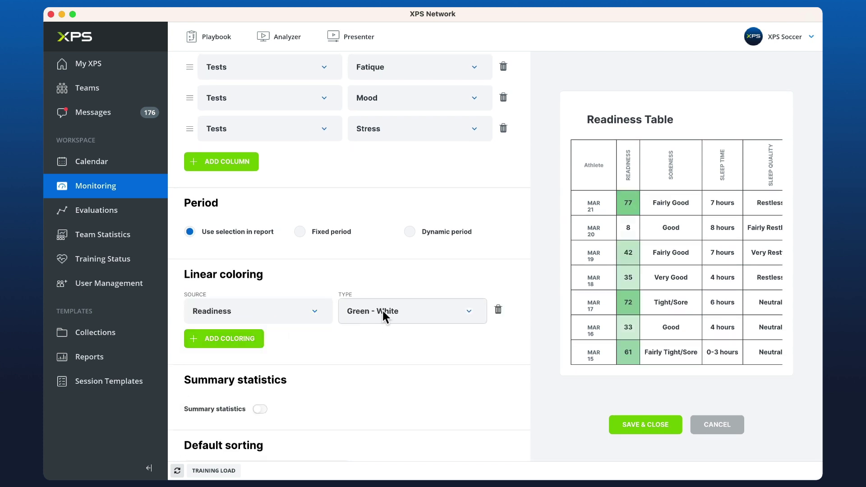
pyautogui.click(382, 309)
pyautogui.click(389, 379)
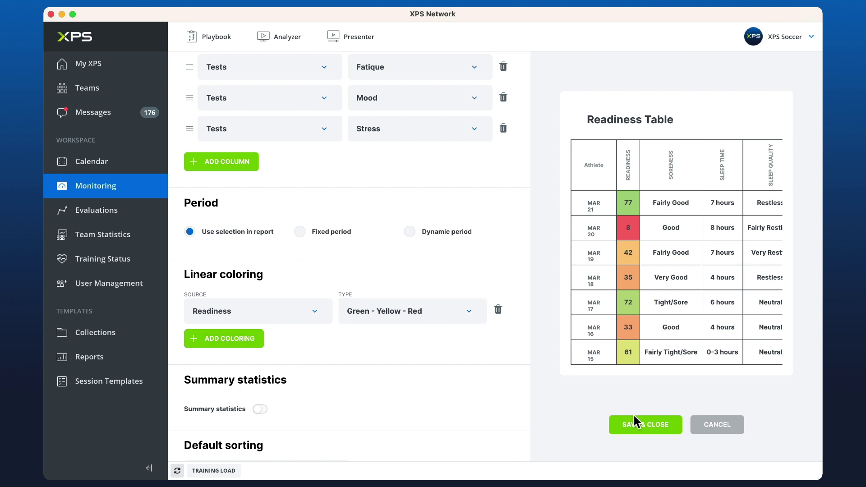
# - Add a Green - Yellow - Red rule for Soreness and save the table
pyautogui.click(232, 344)
pyautogui.click(312, 350)
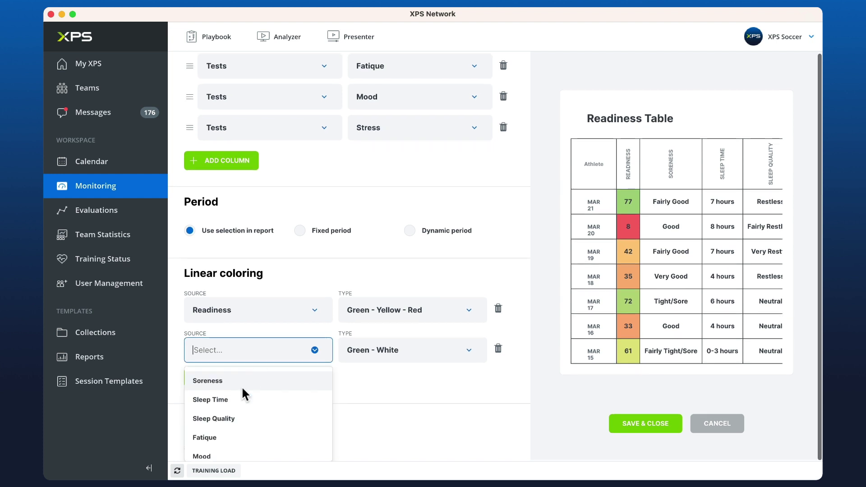
pyautogui.click(238, 380)
pyautogui.click(400, 346)
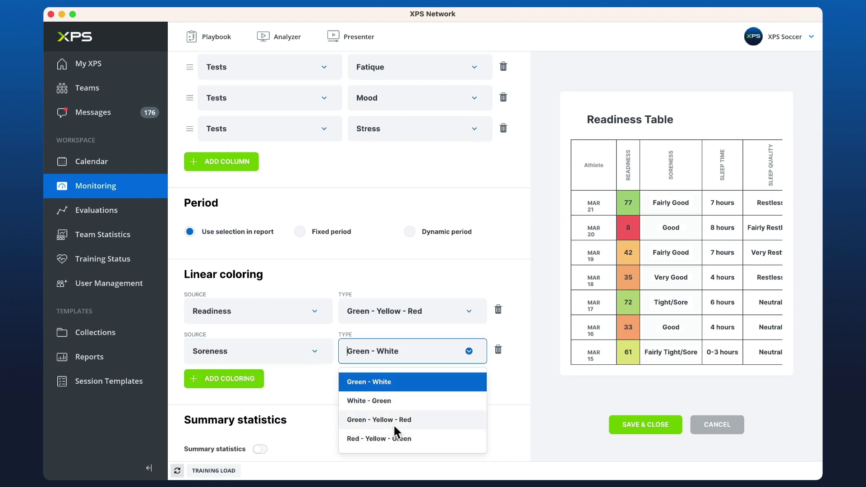
pyautogui.click(405, 418)
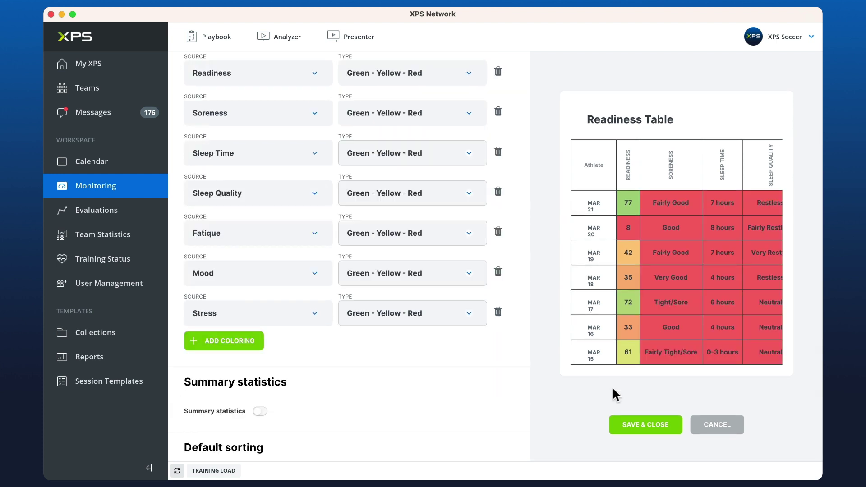
pyautogui.click(631, 422)
pyautogui.scroll(-5, 671, 220)
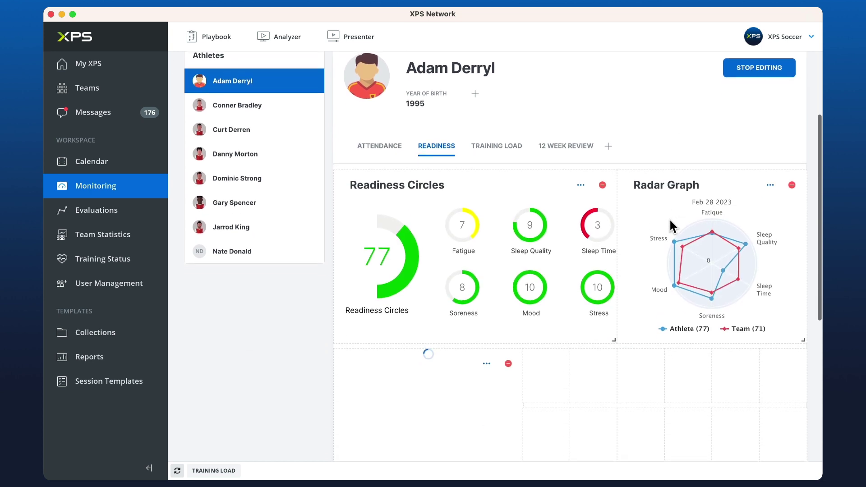
# - Stretch the Readiness Table to the full report width
pyautogui.scroll(-3, 670, 217)
pyautogui.moveTo(519, 293); pyautogui.dragTo(796, 436)
pyautogui.scroll(-5, 725, 316)
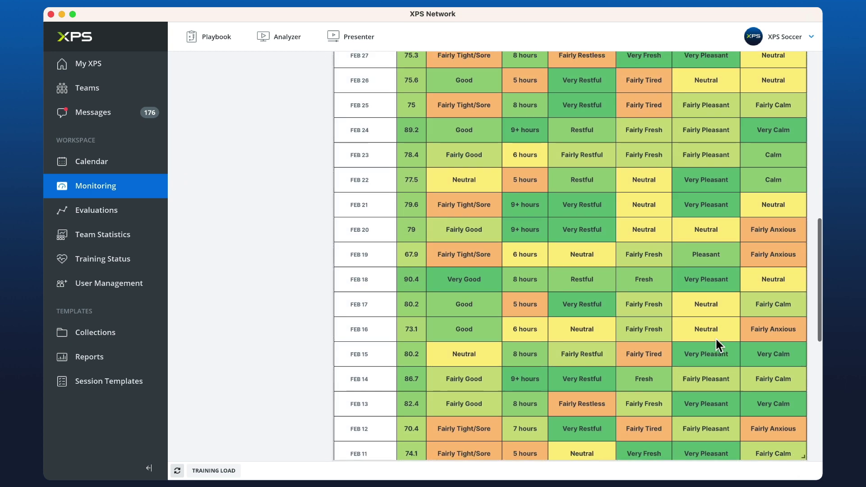
pyautogui.scroll(4, 716, 339)
pyautogui.scroll(2, 717, 339)
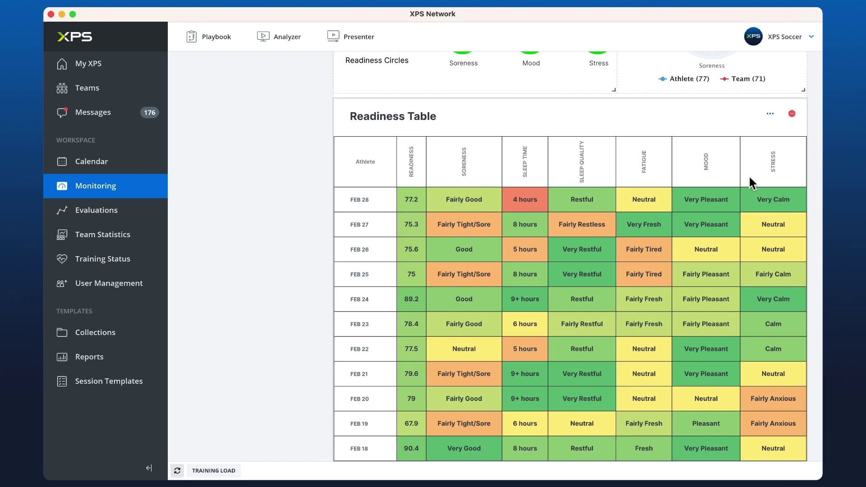
pyautogui.scroll(10, 718, 314)
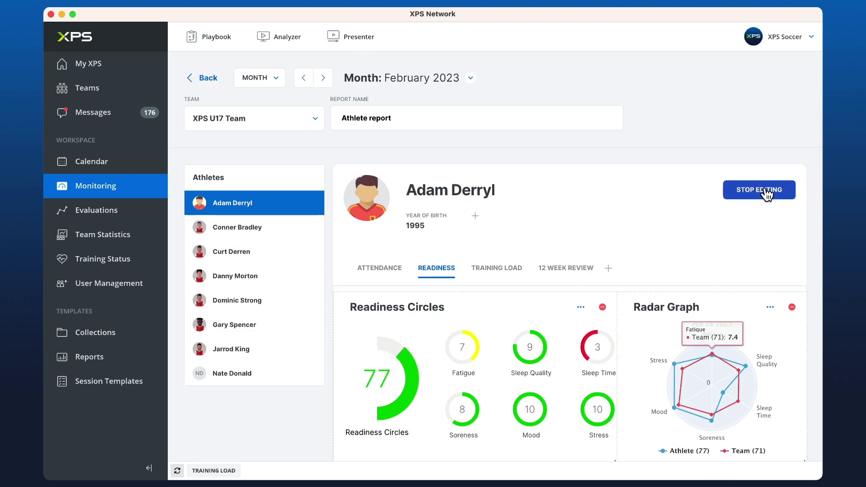
# - On the Training Load tab, start a new widget in the first grid cell
pyautogui.click(498, 281)
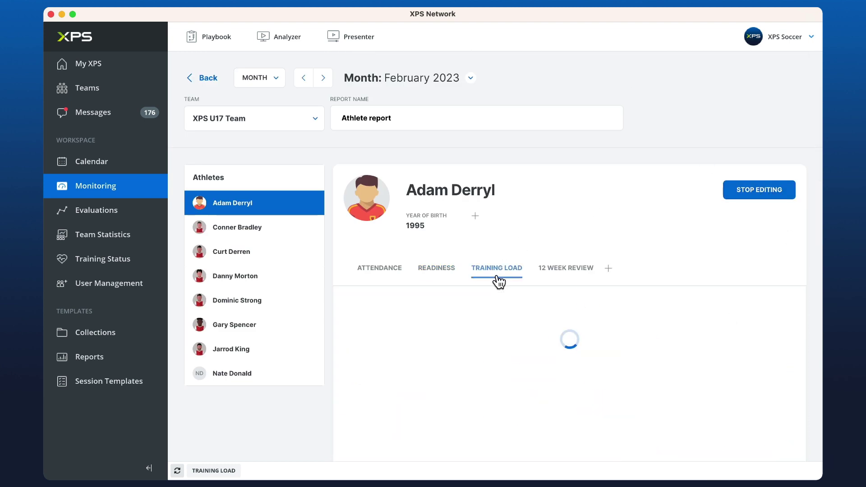
pyautogui.scroll(-5, 587, 196)
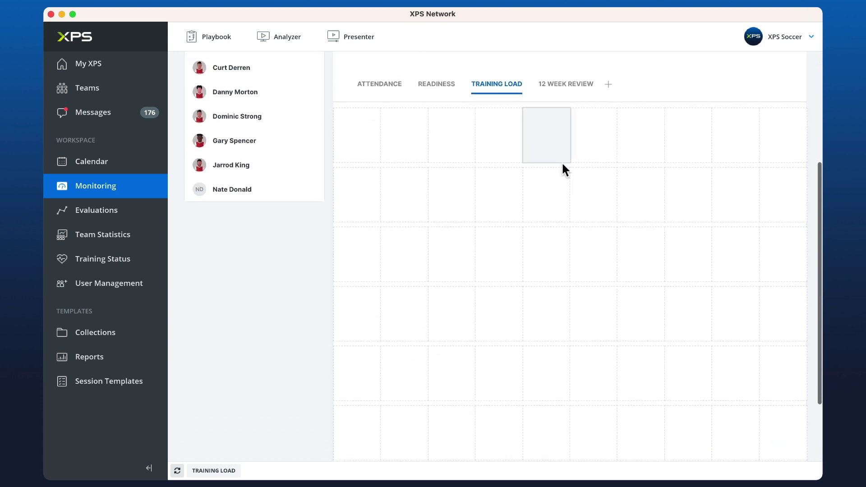
pyautogui.scroll(1, 451, 167)
pyautogui.click(361, 166)
pyautogui.moveTo(387, 184)
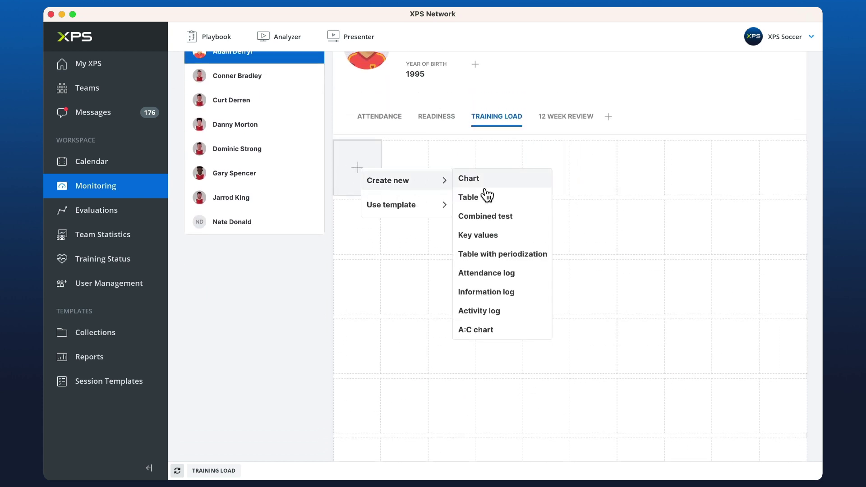
# - Create an A:C chart titled 'AC Chart' with the Default template and save it
pyautogui.click(486, 337)
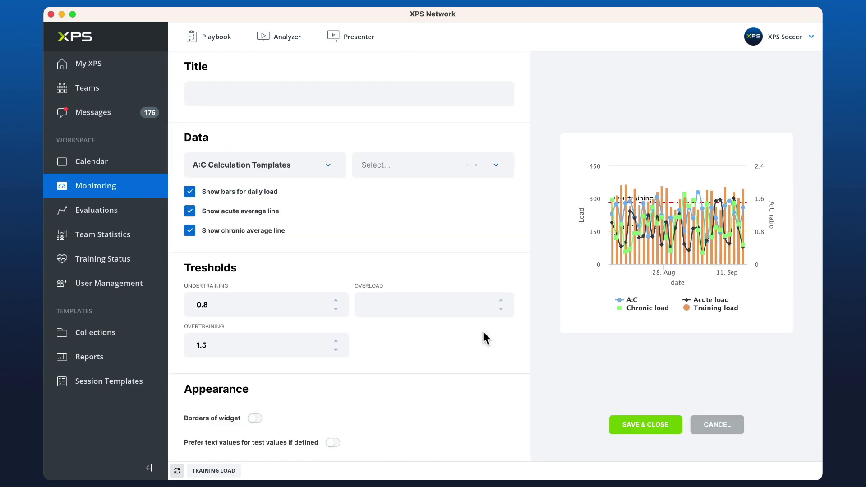
pyautogui.click(314, 94)
pyautogui.write('AC Chart')
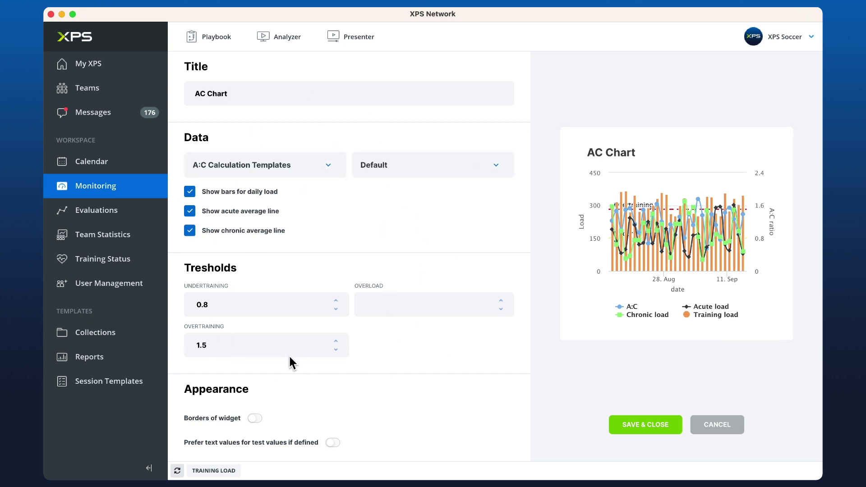
pyautogui.click(645, 427)
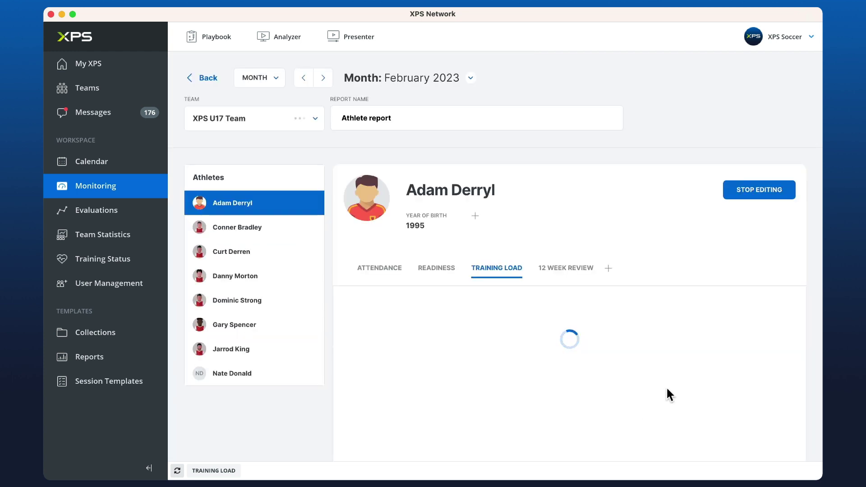
# - Widen the AC Chart across the report
pyautogui.scroll(-3, 622, 271)
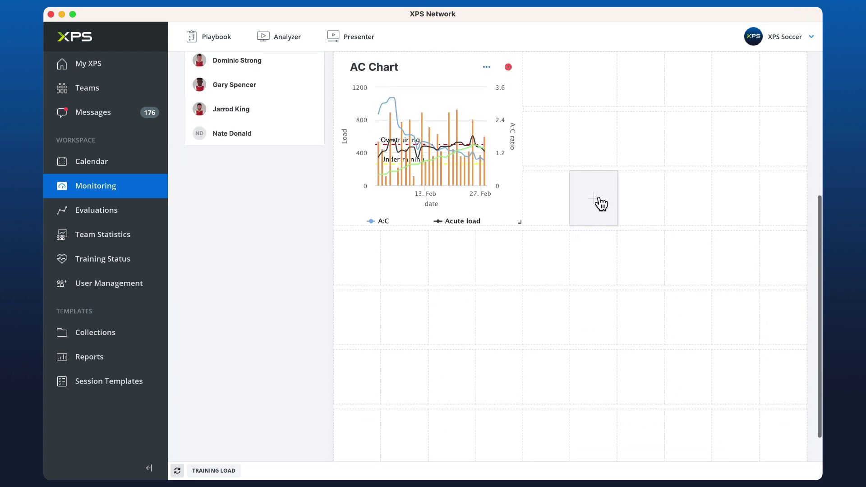
pyautogui.moveTo(523, 224); pyautogui.dragTo(748, 258)
pyautogui.scroll(2, 748, 258)
pyautogui.scroll(1, 689, 164)
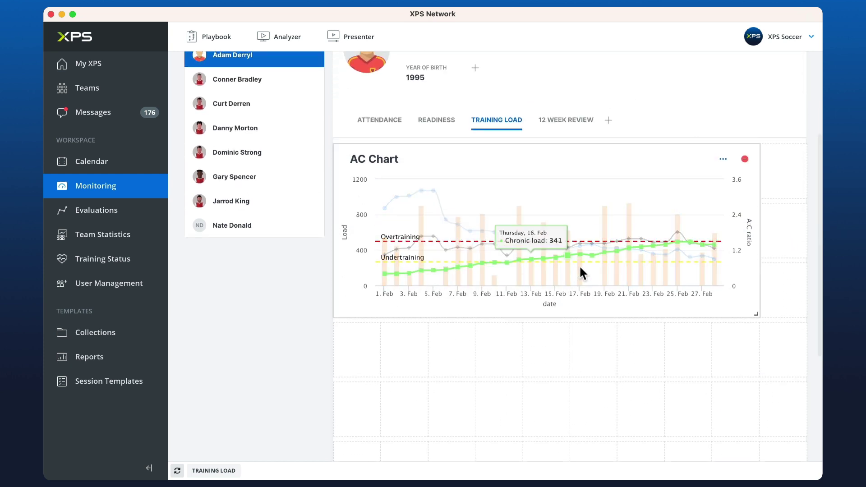
pyautogui.scroll(2, 540, 190)
# - Make the AC Chart taller and start a new widget in the cell beneath it
pyautogui.moveTo(756, 367); pyautogui.dragTo(802, 428)
pyautogui.scroll(1, 645, 173)
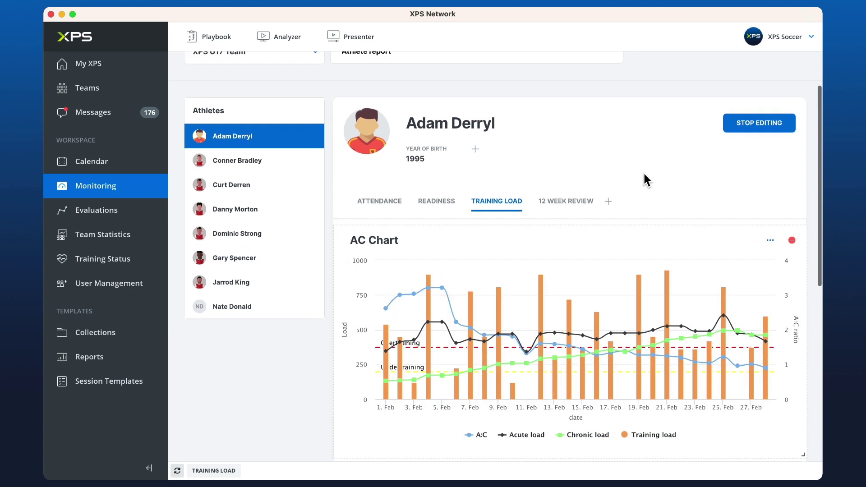
pyautogui.scroll(-8, 639, 171)
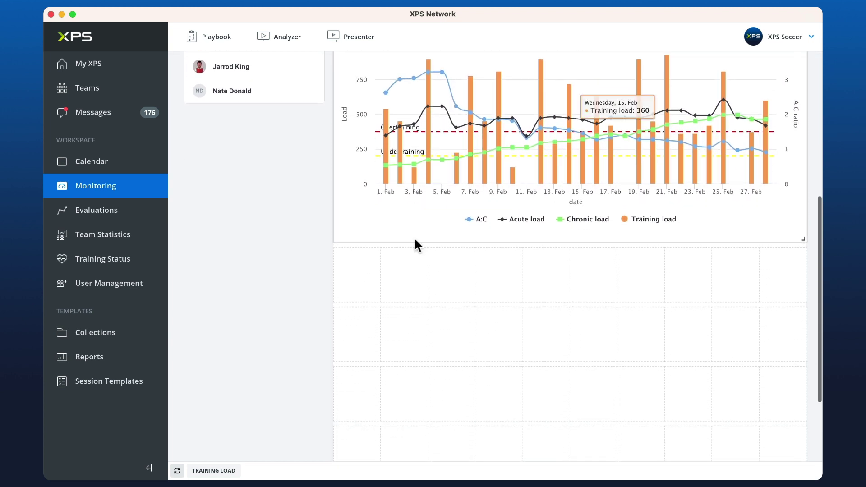
pyautogui.click(365, 283)
pyautogui.moveTo(421, 286)
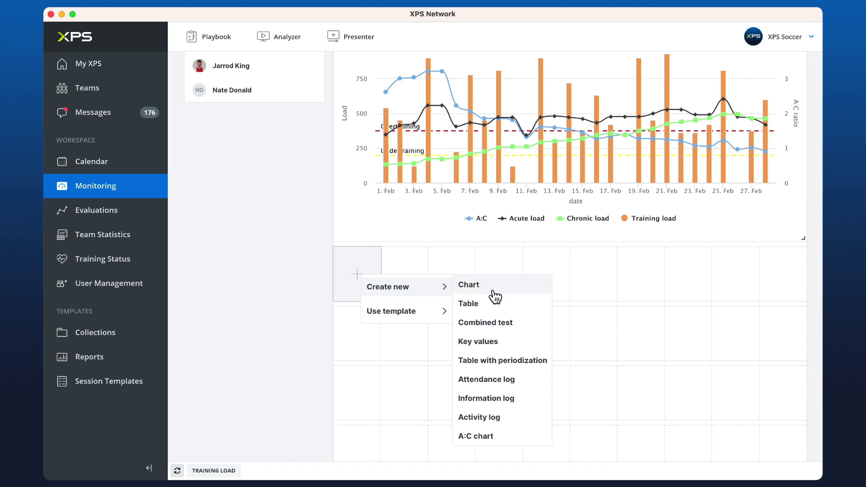
# - Create a Table with periodization widget whose first column is Tests > Readiness
pyautogui.click(504, 361)
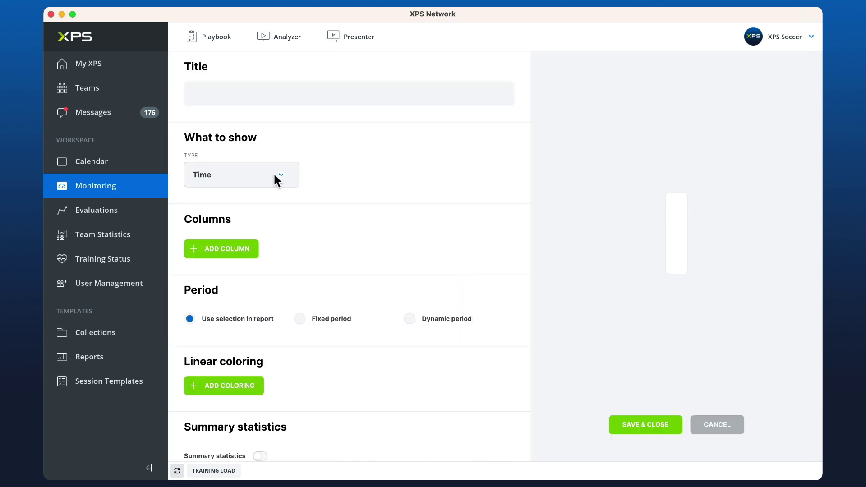
pyautogui.click(252, 252)
pyautogui.click(276, 243)
pyautogui.click(282, 293)
pyautogui.click(394, 253)
pyautogui.write('read')
pyautogui.click(373, 277)
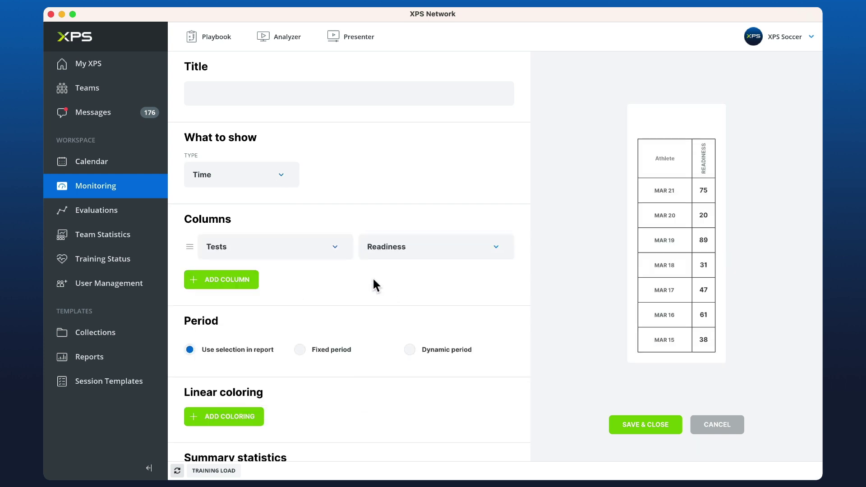
# - Add a second column showing Training Load > Total Load as a Score
pyautogui.click(248, 283)
pyautogui.click(271, 276)
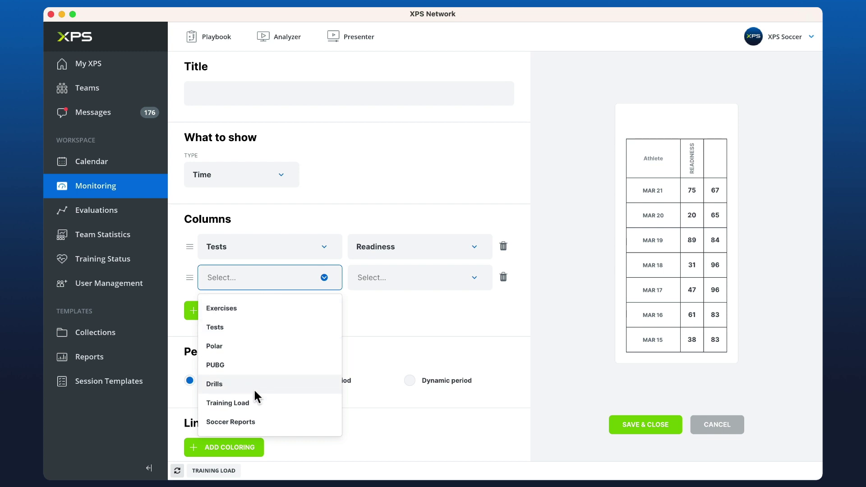
pyautogui.click(251, 403)
pyautogui.click(365, 276)
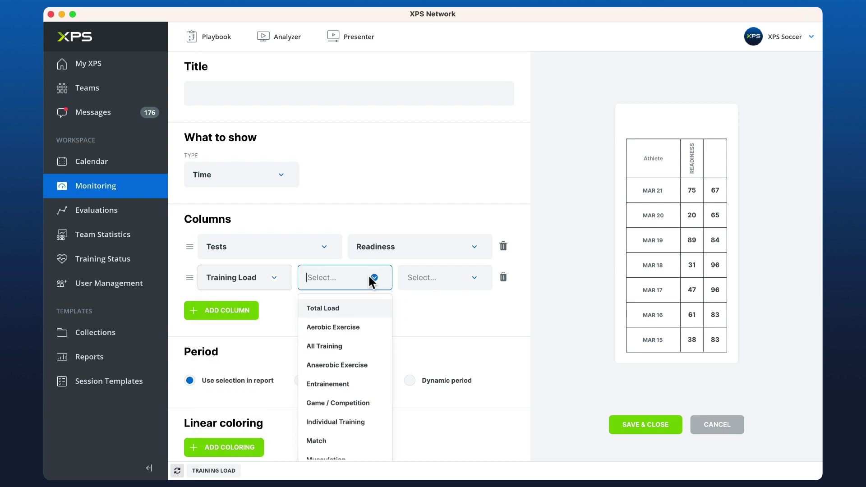
pyautogui.click(343, 307)
pyautogui.click(447, 278)
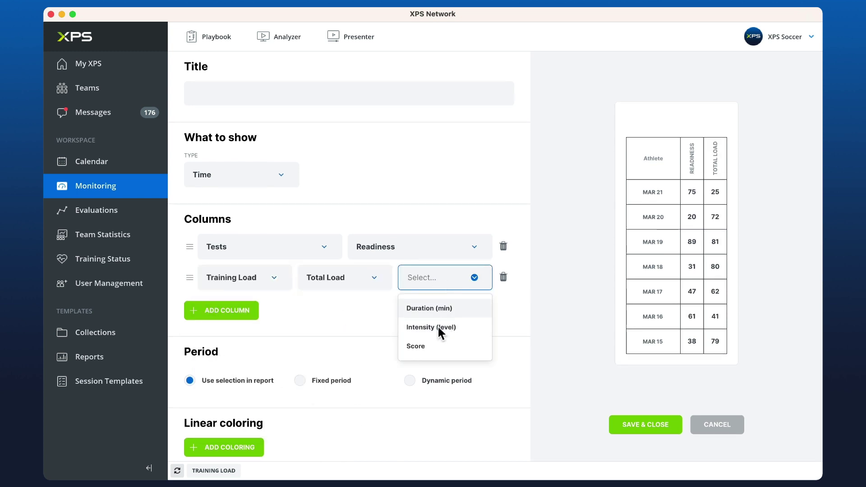
pyautogui.click(437, 347)
pyautogui.scroll(-1, 339, 312)
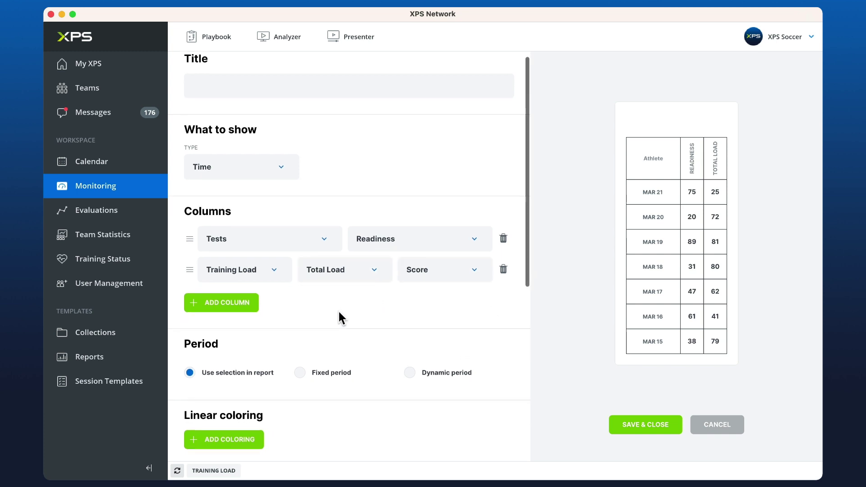
pyautogui.scroll(-2, 339, 312)
# - Add a Green-Yellow-Red Readiness colour rule and show average and std. dev rows
pyautogui.click(257, 407)
pyautogui.scroll(-2, 290, 356)
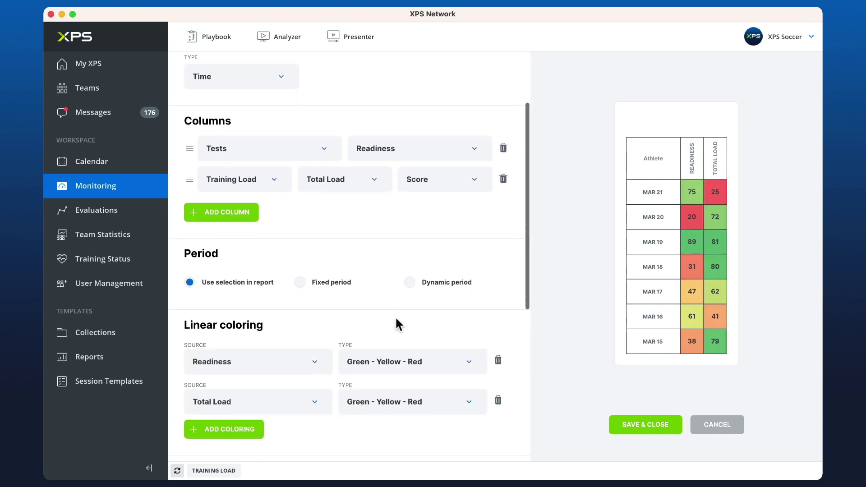
pyautogui.scroll(-6, 395, 316)
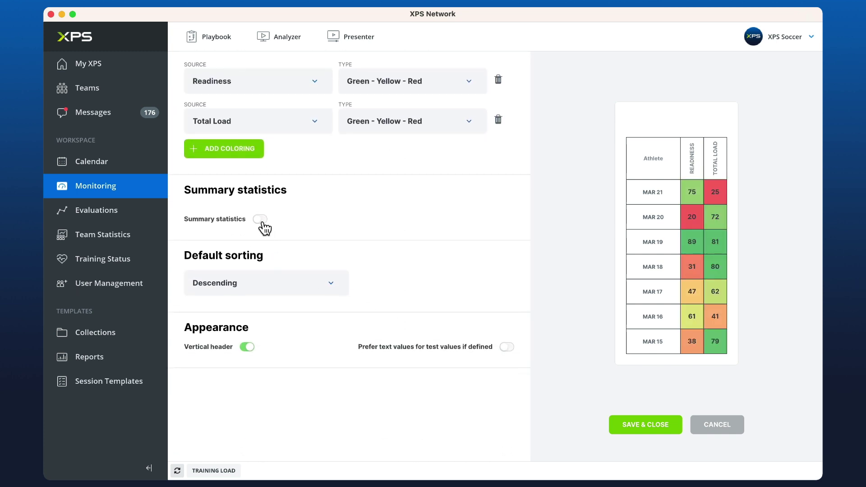
pyautogui.click(261, 219)
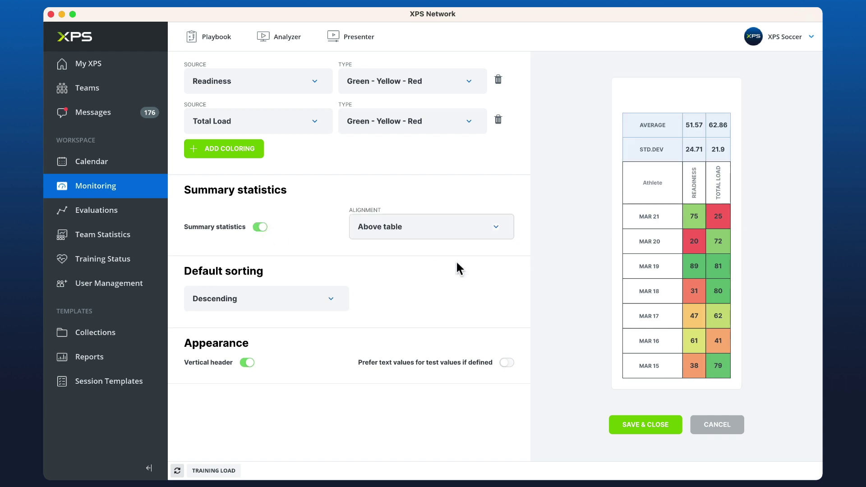
pyautogui.scroll(8, 472, 333)
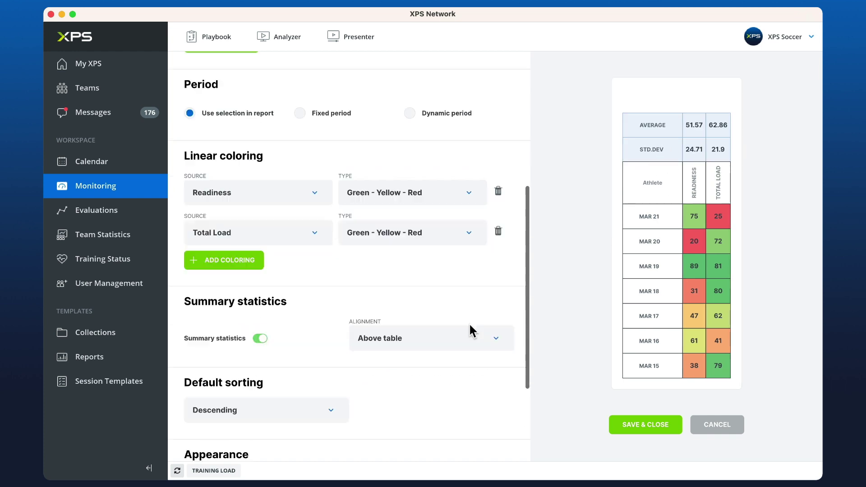
# - Save the table widget onto the Training Load tab and stretch it across the full width
pyautogui.click(634, 432)
pyautogui.scroll(-5, 678, 251)
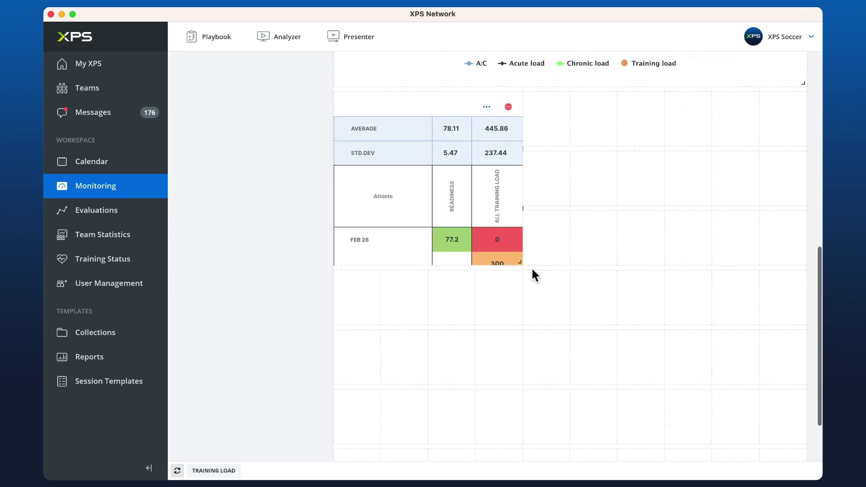
pyautogui.moveTo(521, 264); pyautogui.dragTo(787, 340)
pyautogui.moveTo(784, 424); pyautogui.dragTo(759, 445)
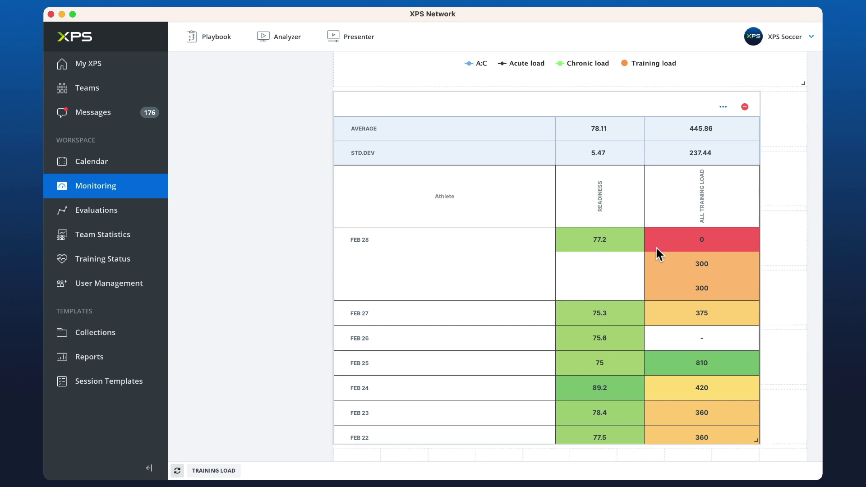
# - Check the enlarged Readiness and All Training Load table, then open its options menu
pyautogui.scroll(-6, 609, 303)
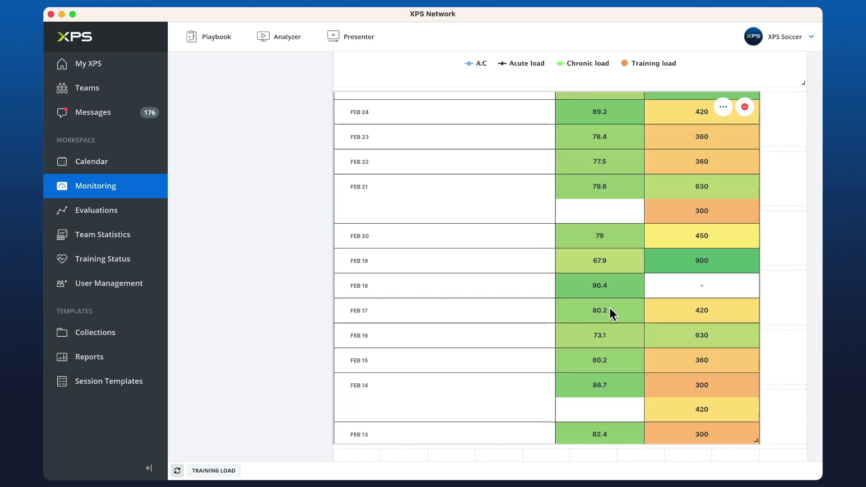
pyautogui.scroll(6, 572, 338)
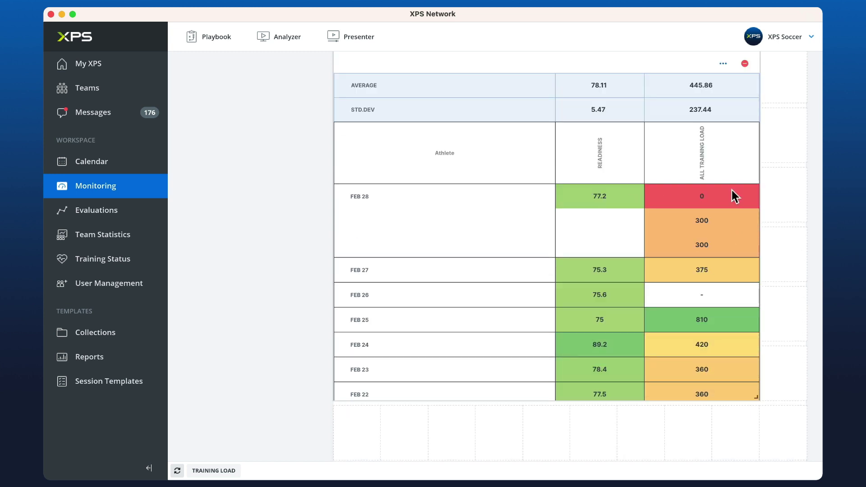
pyautogui.scroll(1, 686, 262)
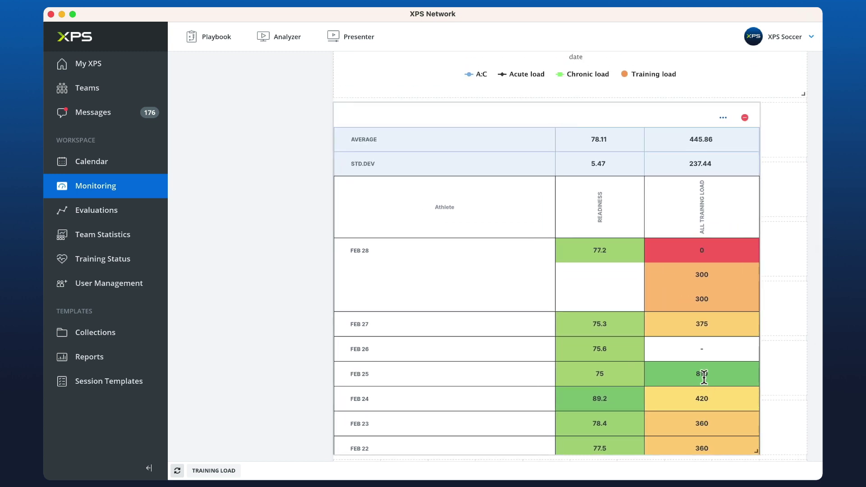
pyautogui.click(721, 117)
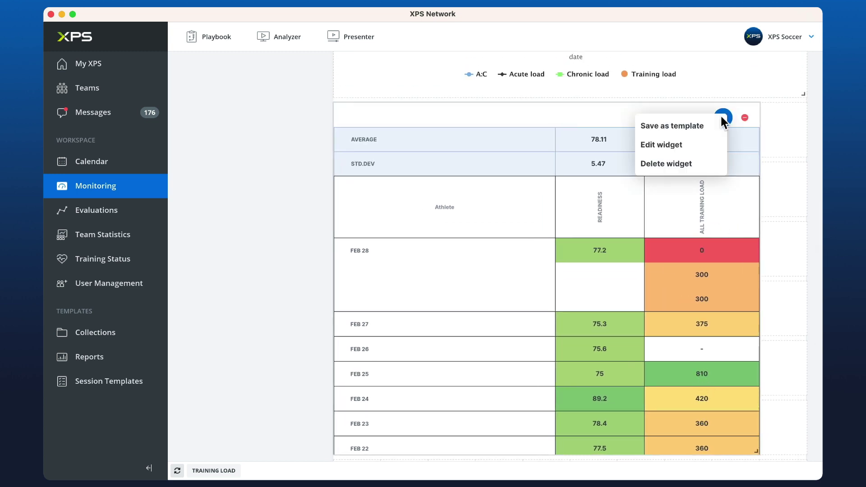
# - Edit the table widget to colour Total Load Red - Yellow - Green, and save it
pyautogui.click(709, 163)
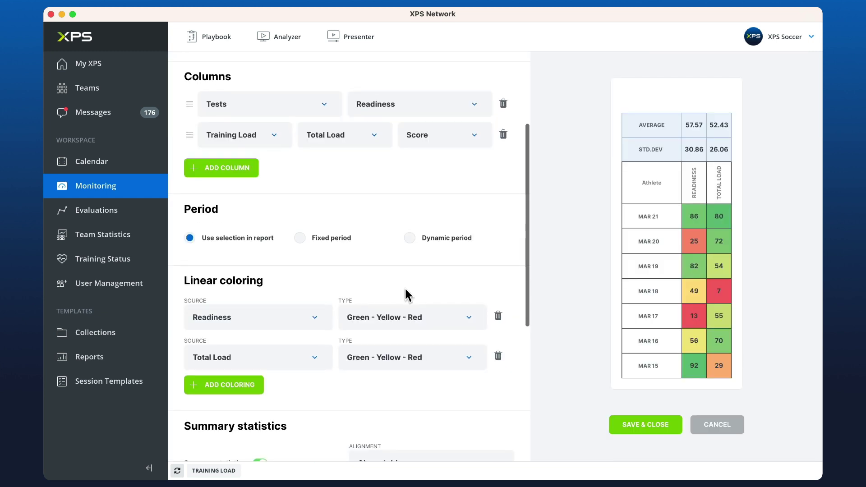
pyautogui.scroll(-3, 408, 294)
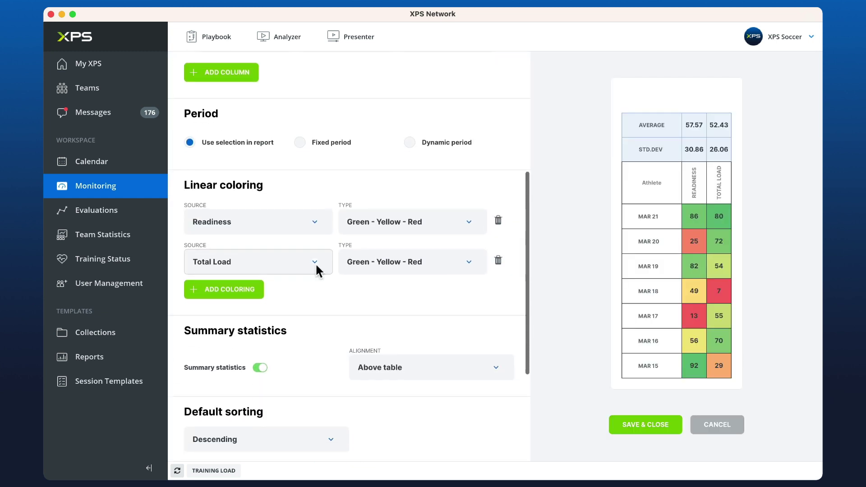
pyautogui.click(413, 263)
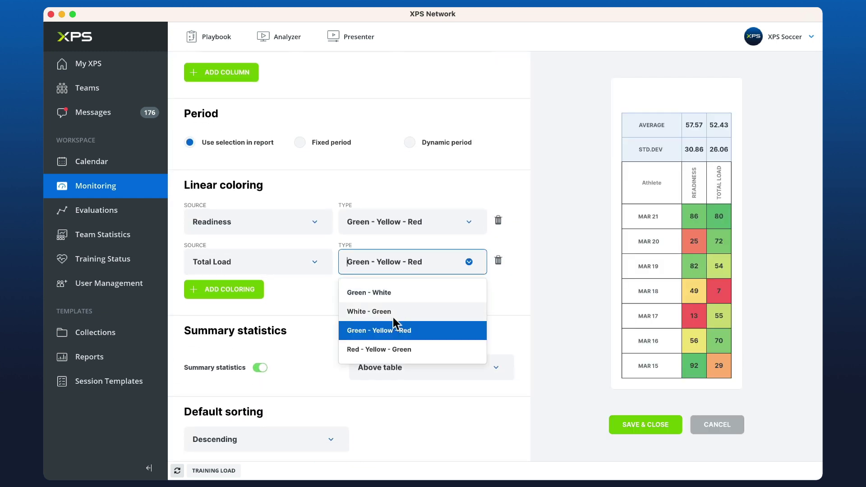
pyautogui.click(383, 349)
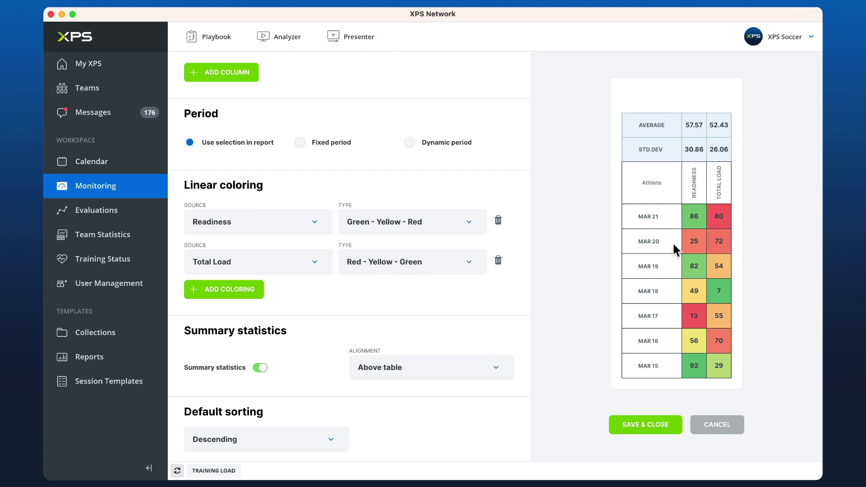
pyautogui.click(632, 416)
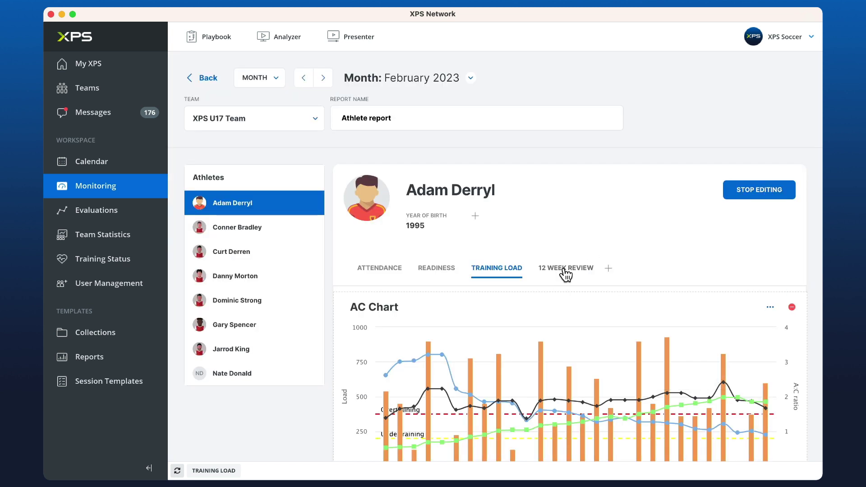
# - On the 12 Week Review tab, create a new Information log widget in the first grid cell
pyautogui.click(565, 269)
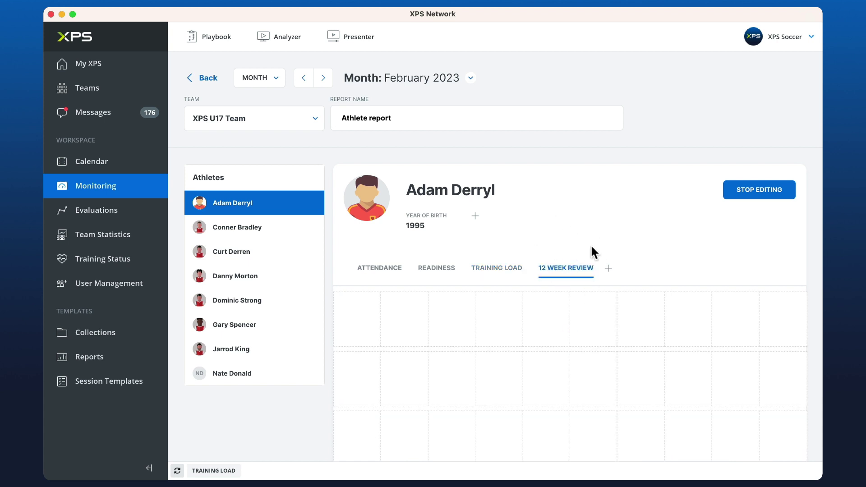
pyautogui.scroll(-3, 587, 244)
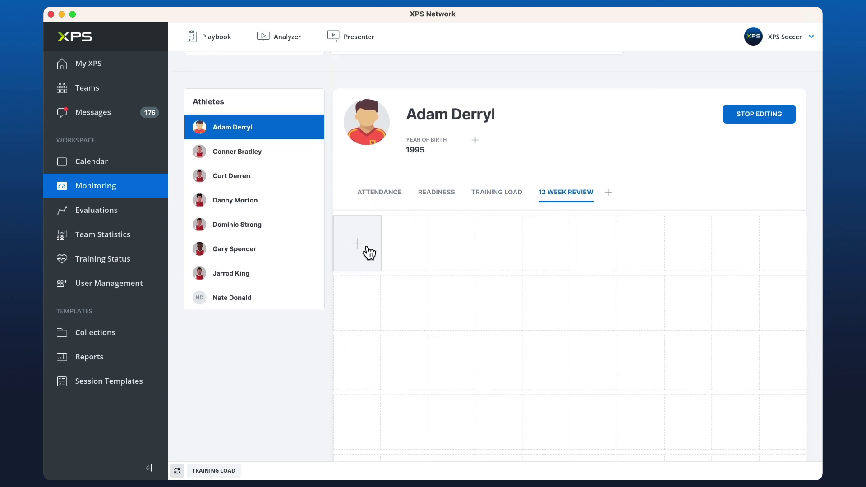
pyautogui.click(364, 252)
pyautogui.moveTo(387, 255)
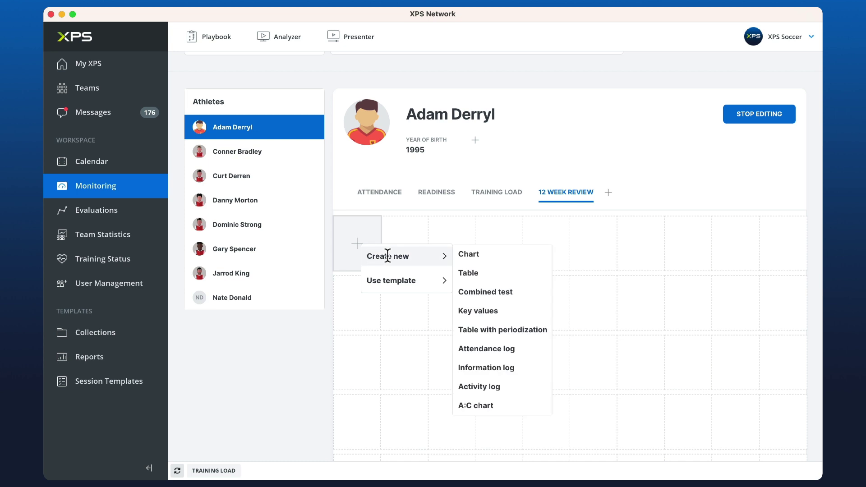
pyautogui.click(494, 371)
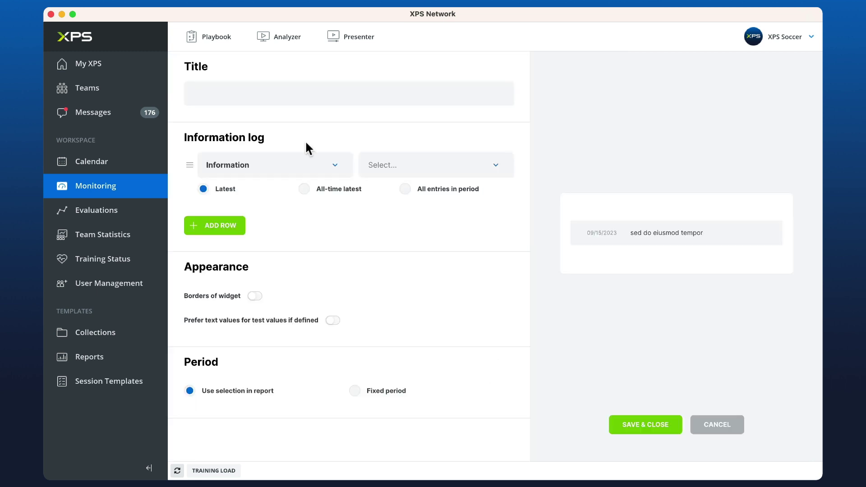
# - Pick a 12 Week IDP item for the first row and add a second information row
pyautogui.click(388, 161)
pyautogui.write('12')
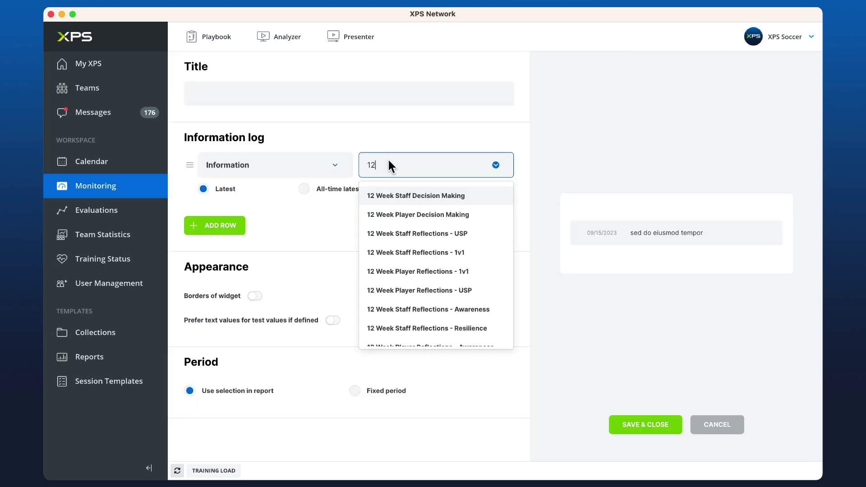
pyautogui.click(394, 215)
pyautogui.click(240, 229)
pyautogui.click(409, 218)
# - Choose the second 12 Week item, save the information log, and widen it to full width
pyautogui.write('12 Week IDP Staff Review...')
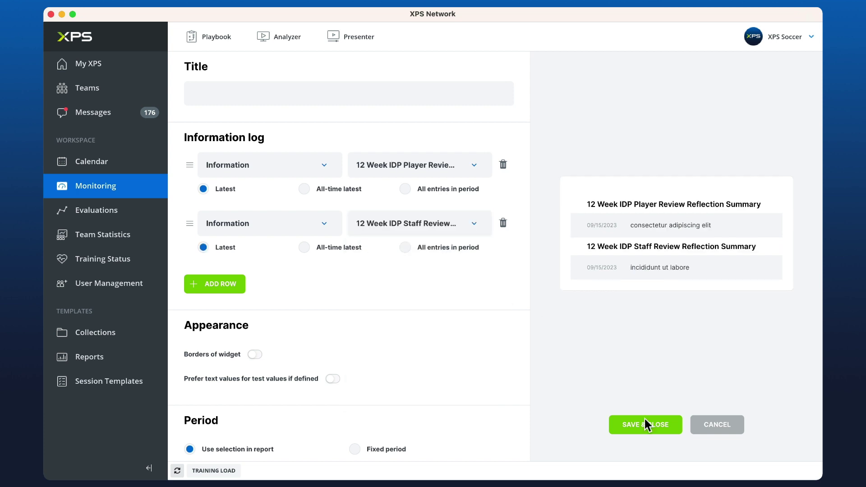
pyautogui.click(651, 427)
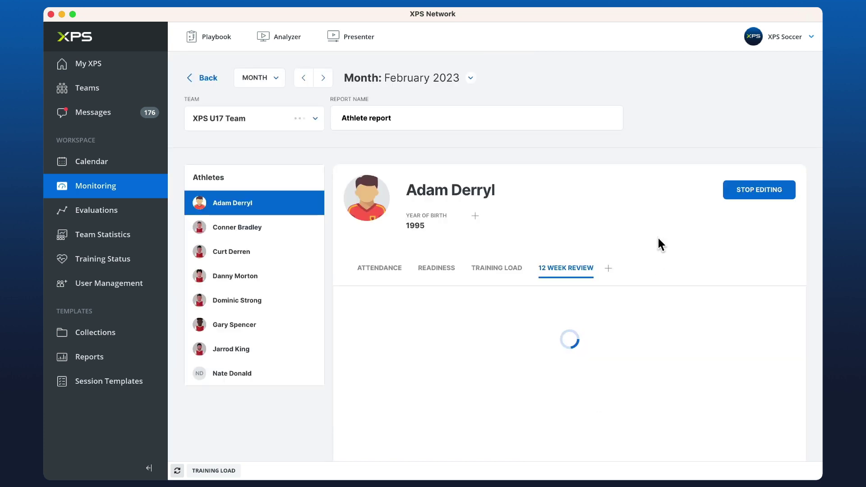
pyautogui.scroll(-5, 657, 239)
pyautogui.moveTo(518, 254); pyautogui.dragTo(791, 297)
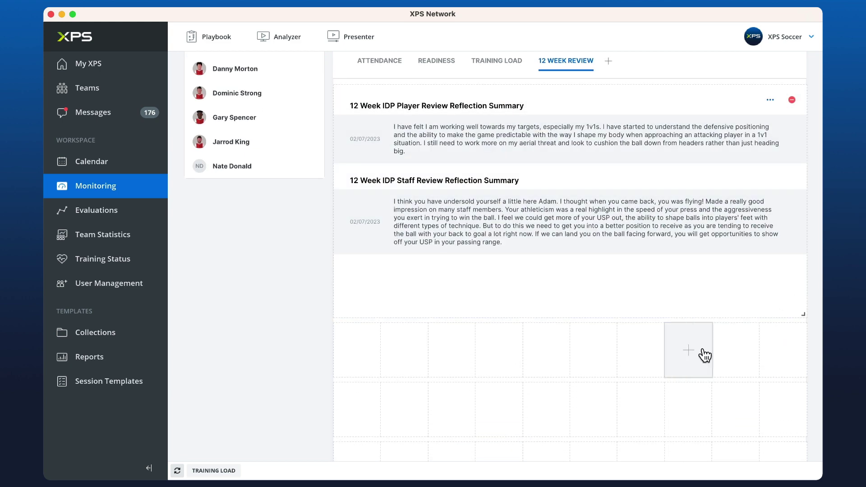
# - Stop editing the athlete report with both 12 Week summaries shown
pyautogui.scroll(4, 701, 353)
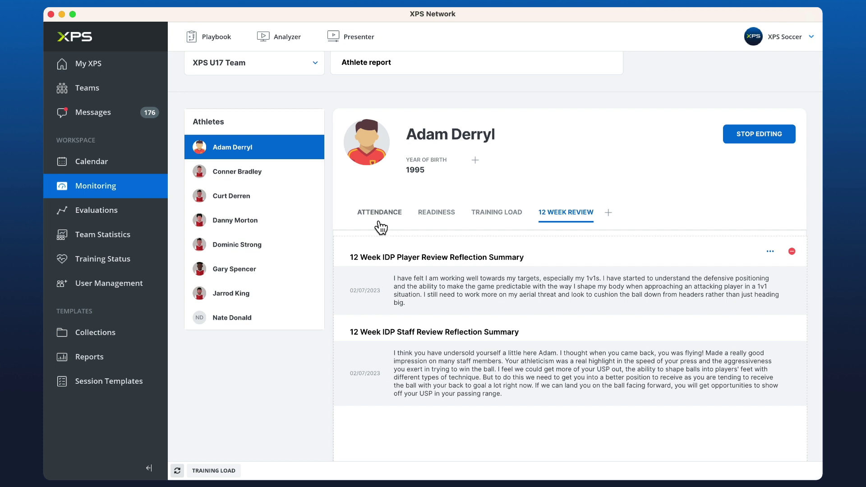
pyautogui.scroll(2, 421, 239)
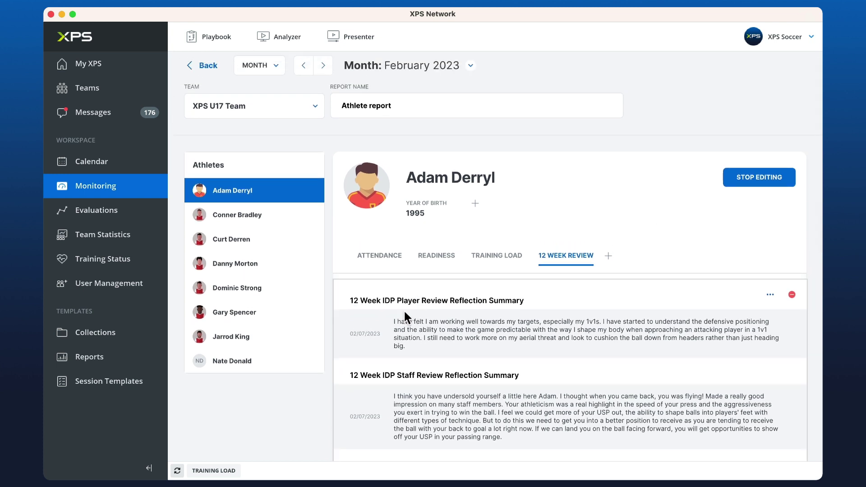
pyautogui.click(768, 184)
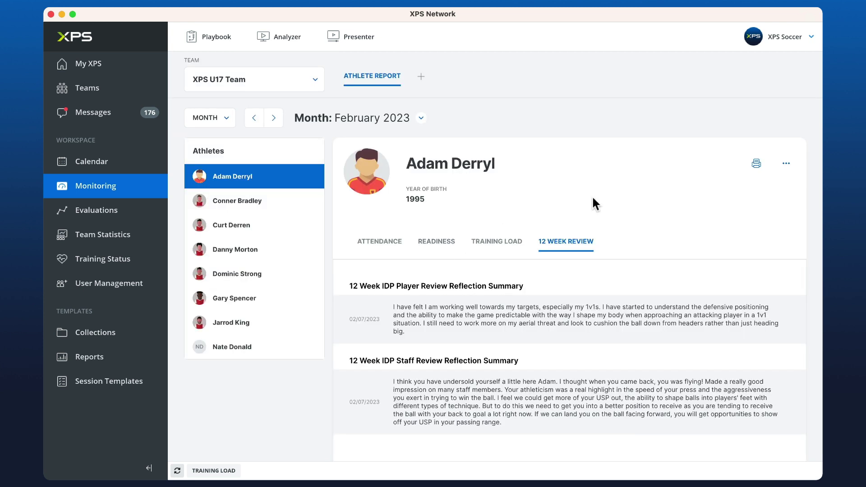
# - Preview the Training Load and Readiness tabs, then select the third athlete in the list
pyautogui.scroll(-3, 593, 199)
pyautogui.click(495, 182)
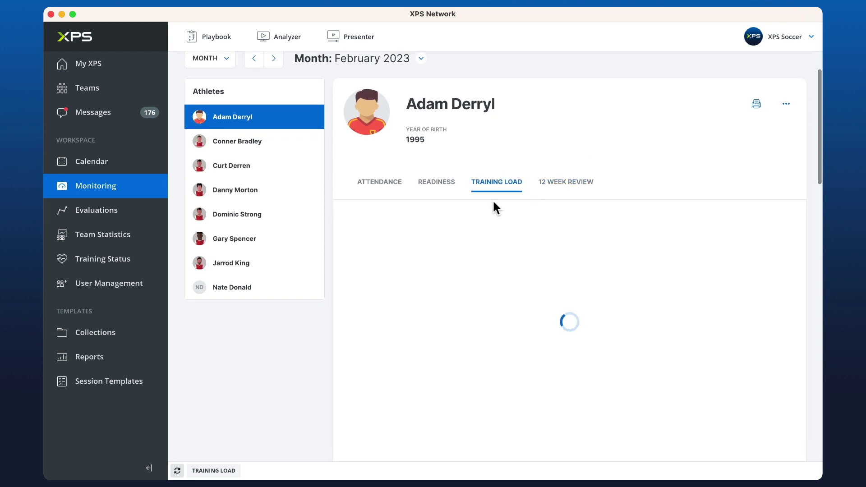
pyautogui.click(432, 184)
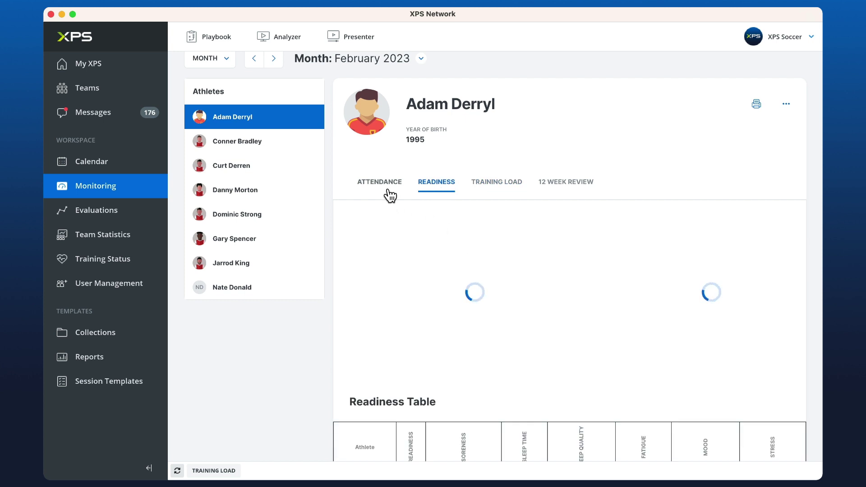
pyautogui.scroll(3, 279, 225)
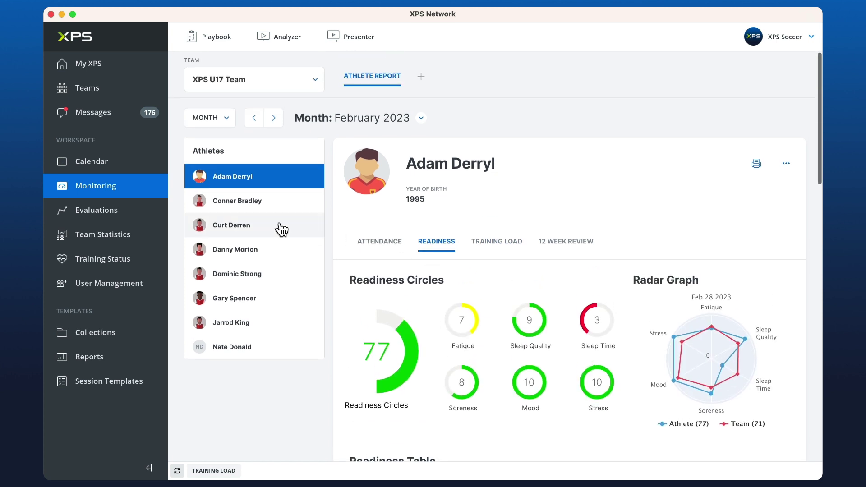
pyautogui.click(243, 201)
pyautogui.click(252, 230)
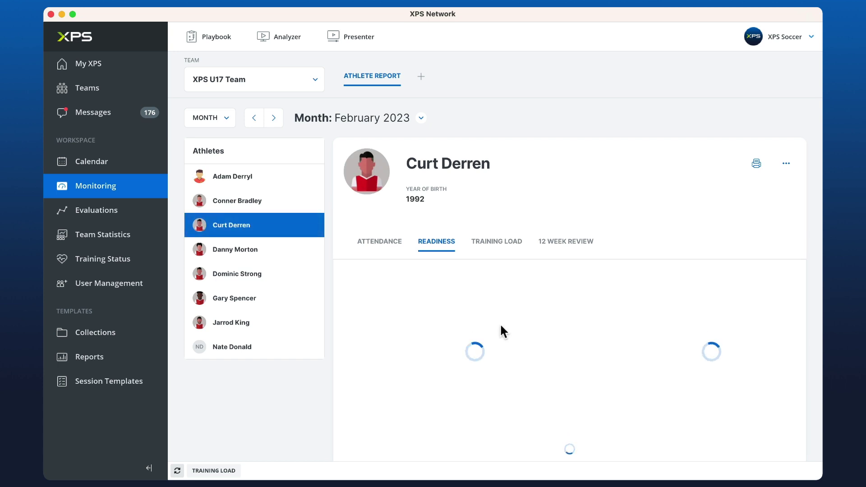
# - Review the third athlete's readiness 75, radar graph and colour-coded daily Readiness Table
pyautogui.scroll(-2, 500, 329)
pyautogui.scroll(-5, 498, 323)
pyautogui.scroll(7, 499, 323)
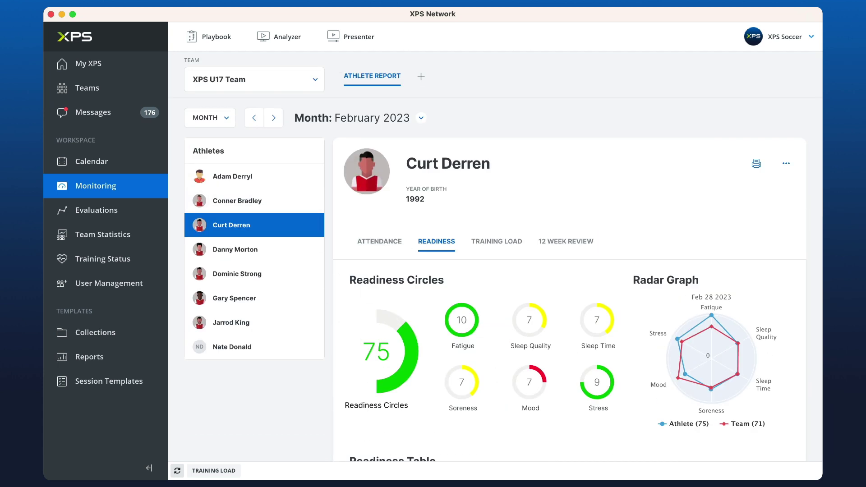
pyautogui.scroll(-1, 546, 265)
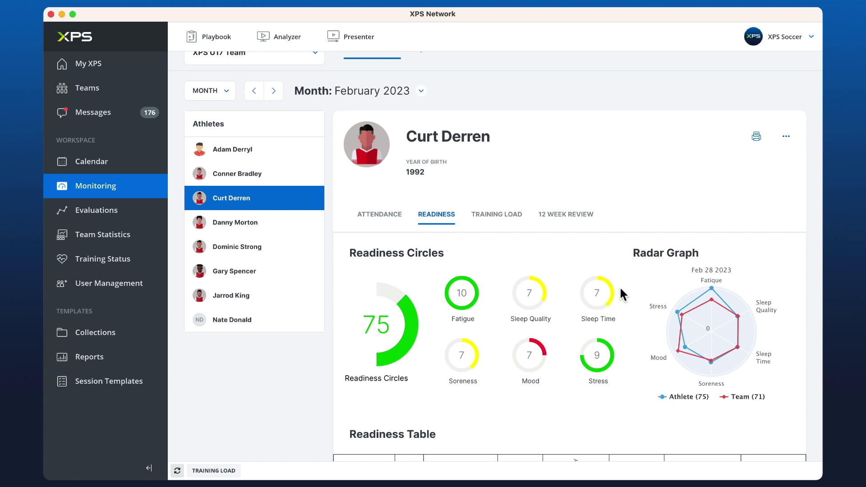
pyautogui.moveTo(350, 255); pyautogui.dragTo(458, 253)
pyautogui.click(458, 253)
pyautogui.scroll(-5, 486, 294)
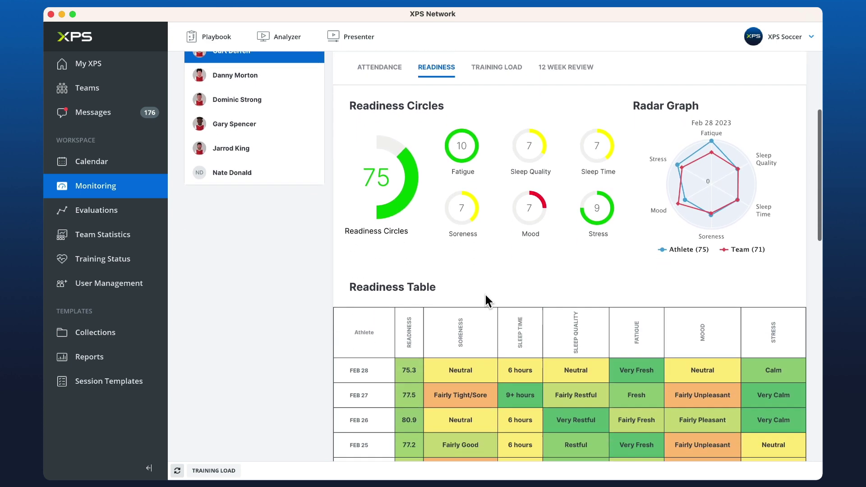